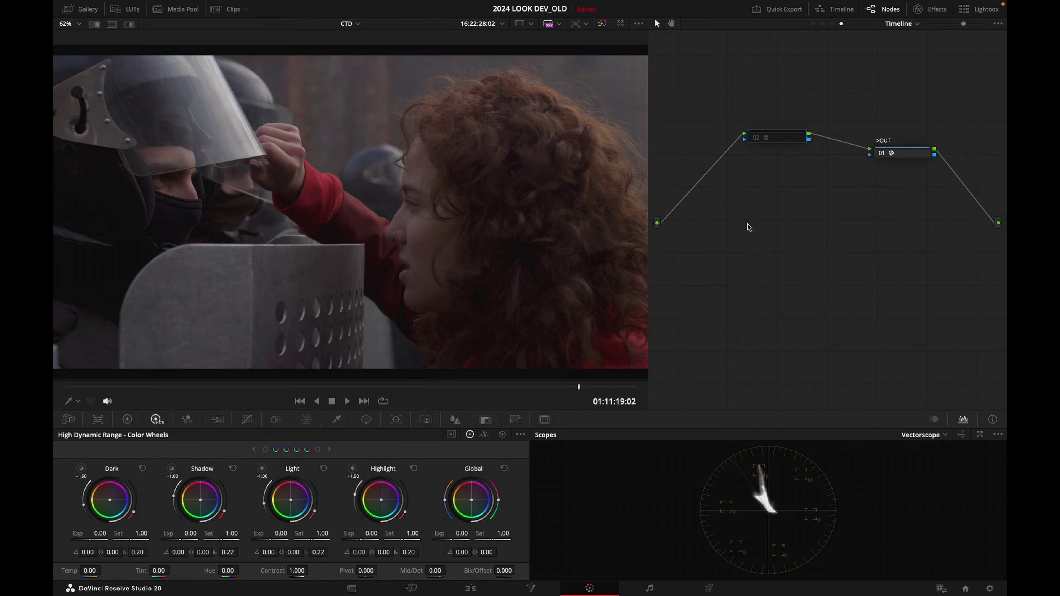
# Step: Play the clip in the viewer to preview it before grading
pyautogui.press('space')
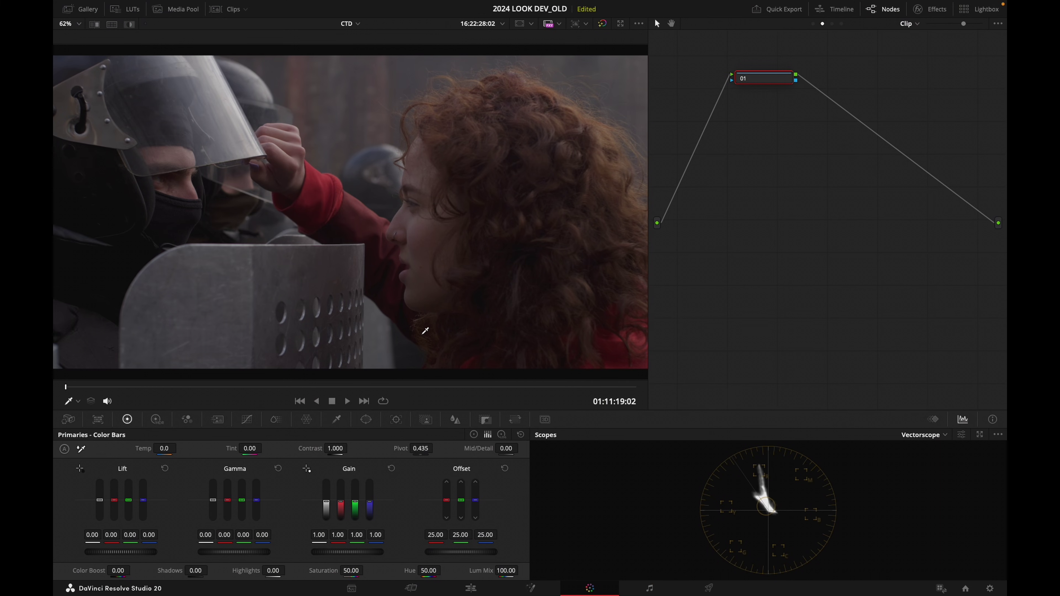
# Step: Compare the clip bypassed and graded, then review the Color Space Transform to Rec.709 Gamma 2.4
pyautogui.press('Escape')
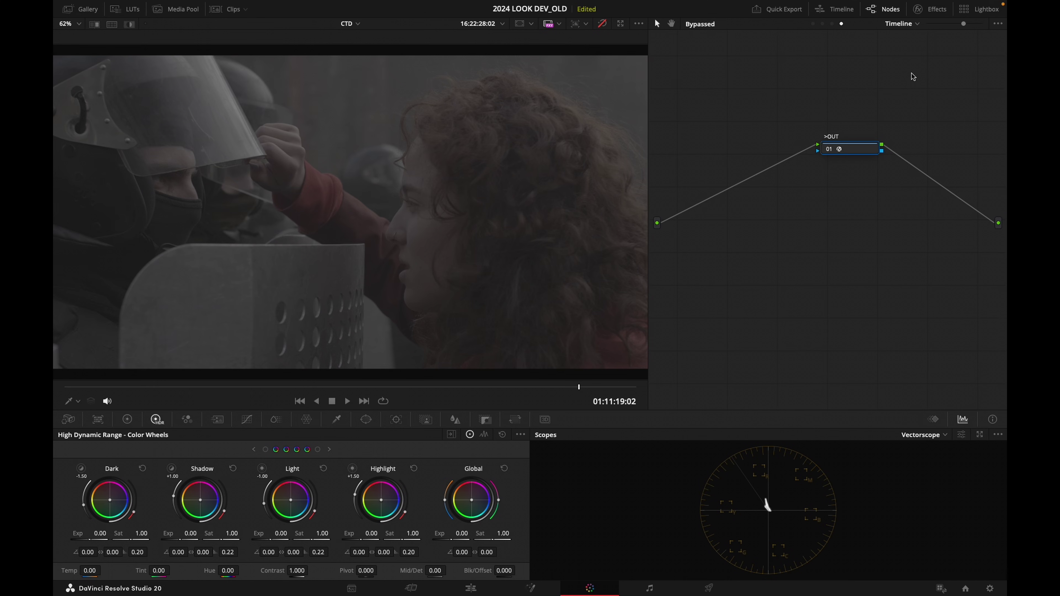
pyautogui.hotkey('shift', 'd')
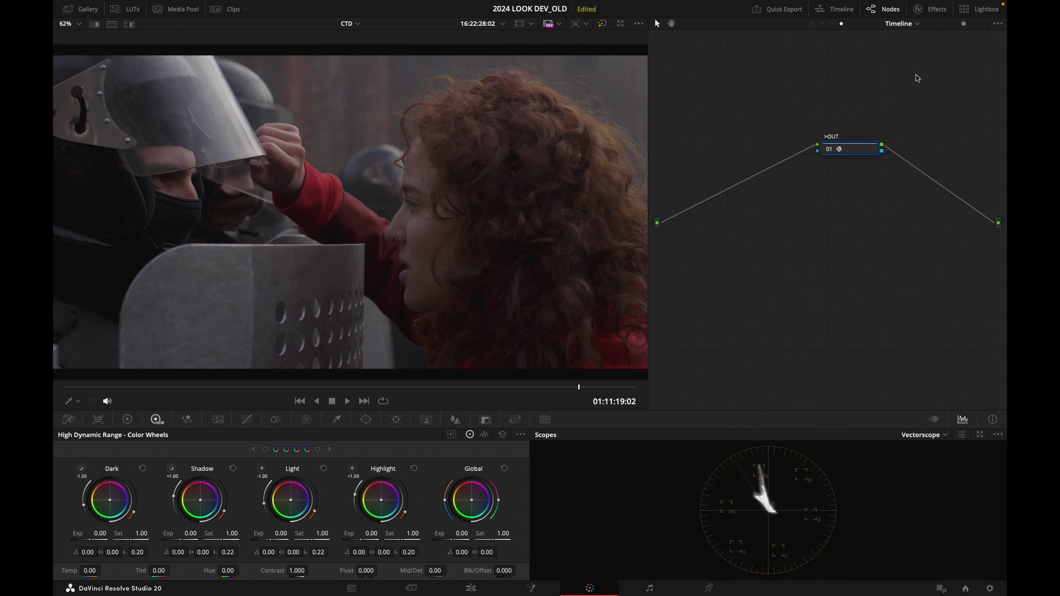
pyautogui.click(931, 10)
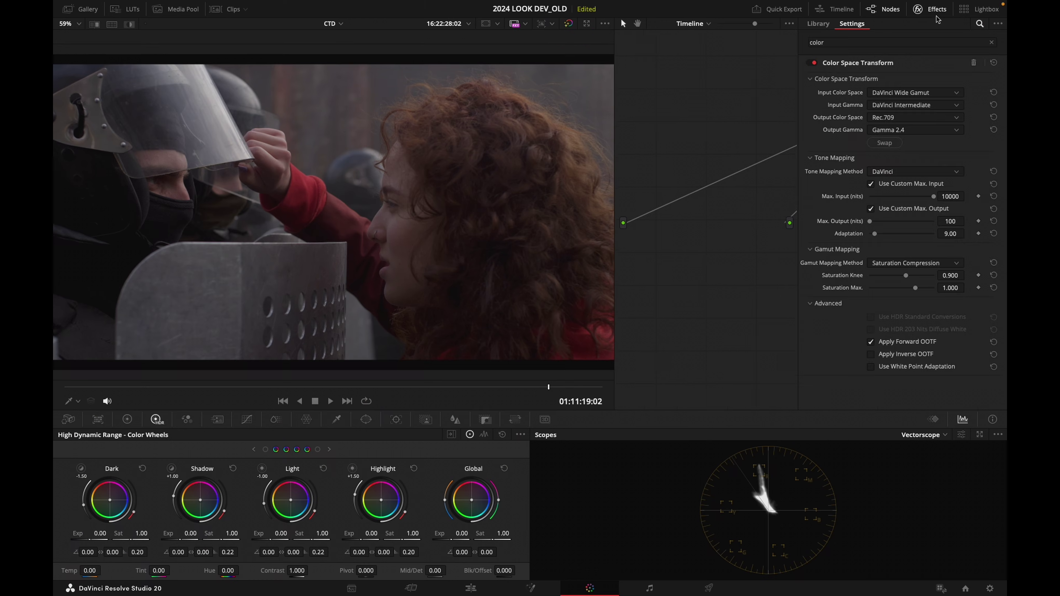
# Step: Add serial node 02 and place it to the left of node 01
pyautogui.click(941, 13)
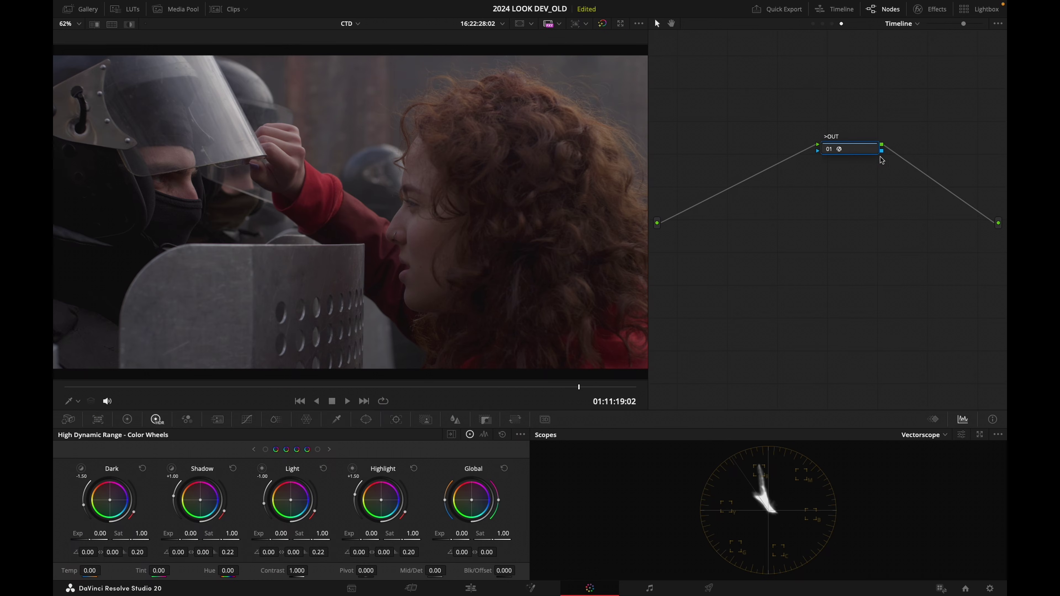
pyautogui.hotkey('shift', 's')
pyautogui.moveTo(906, 202); pyautogui.dragTo(759, 144)
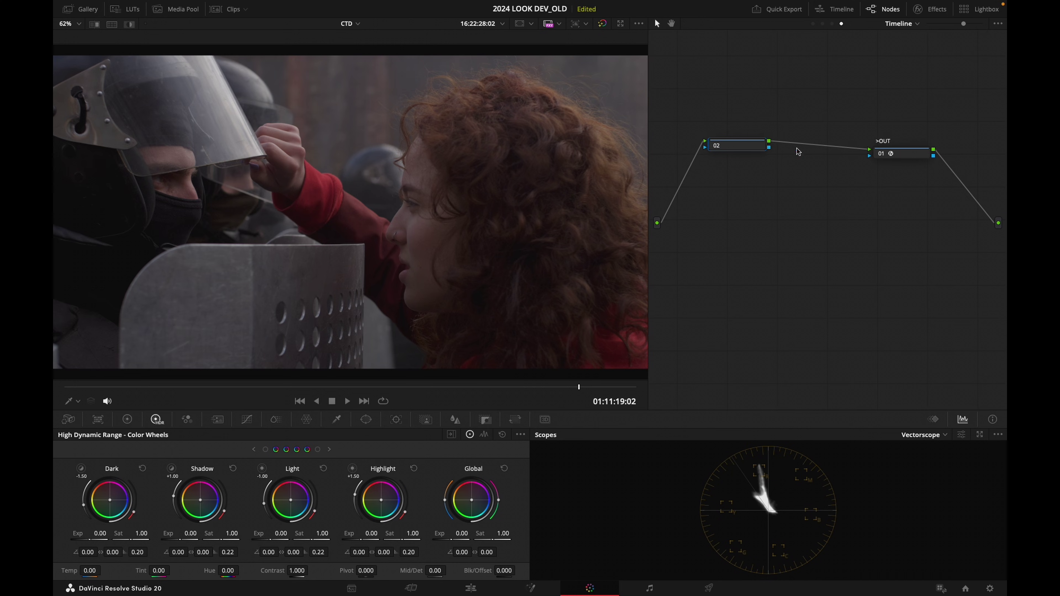
# Step: Disable and re-enable node 01 to check the flat image against the Rec.709 conversion
pyautogui.click(908, 159)
pyautogui.hotkey('ctrl', 'd')
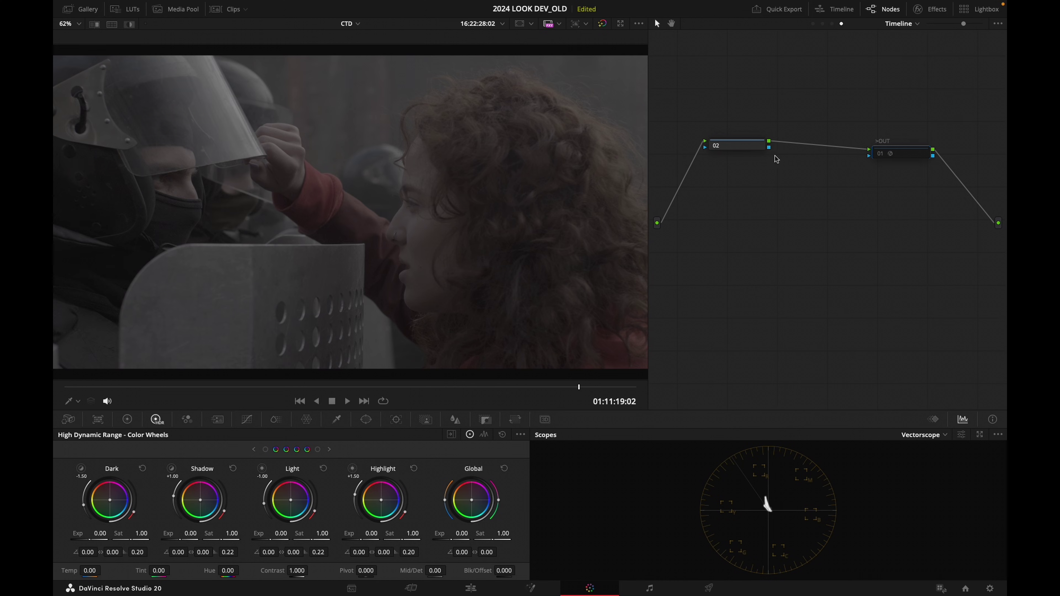
pyautogui.moveTo(754, 150)
pyautogui.mouseDown()
pyautogui.moveTo(757, 130)
pyautogui.moveTo(748, 166)
pyautogui.moveTo(782, 137)
pyautogui.moveTo(741, 171)
pyautogui.moveTo(742, 154)
pyautogui.moveTo(760, 156)
pyautogui.mouseUp()
pyautogui.click(911, 154)
pyautogui.hotkey('ctrl', 'd')
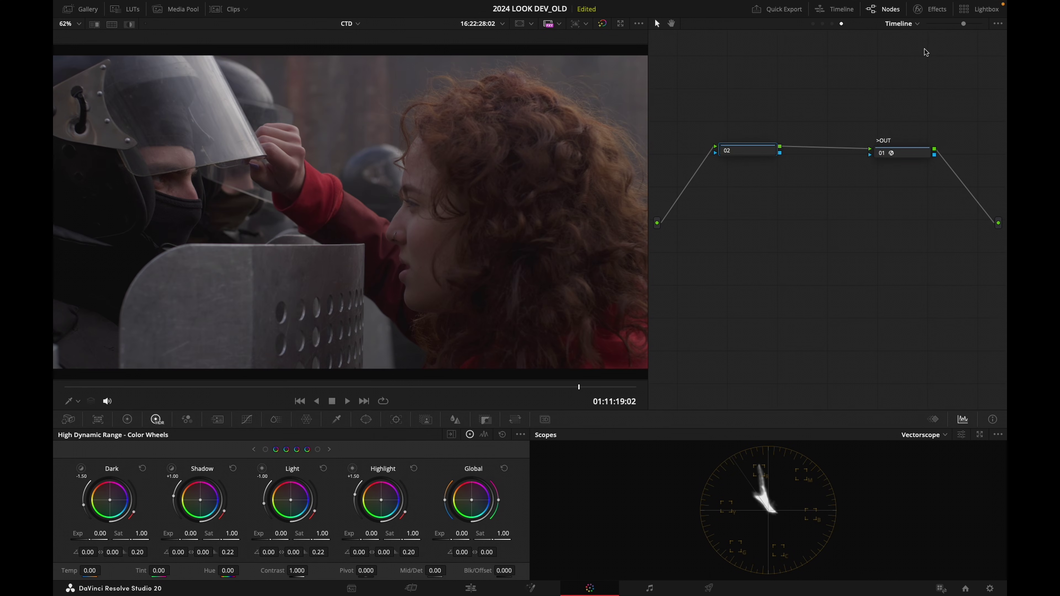
# Step: Apply Film Look Creator from the Effects Library to node 02 and compare it on and off
pyautogui.click(930, 10)
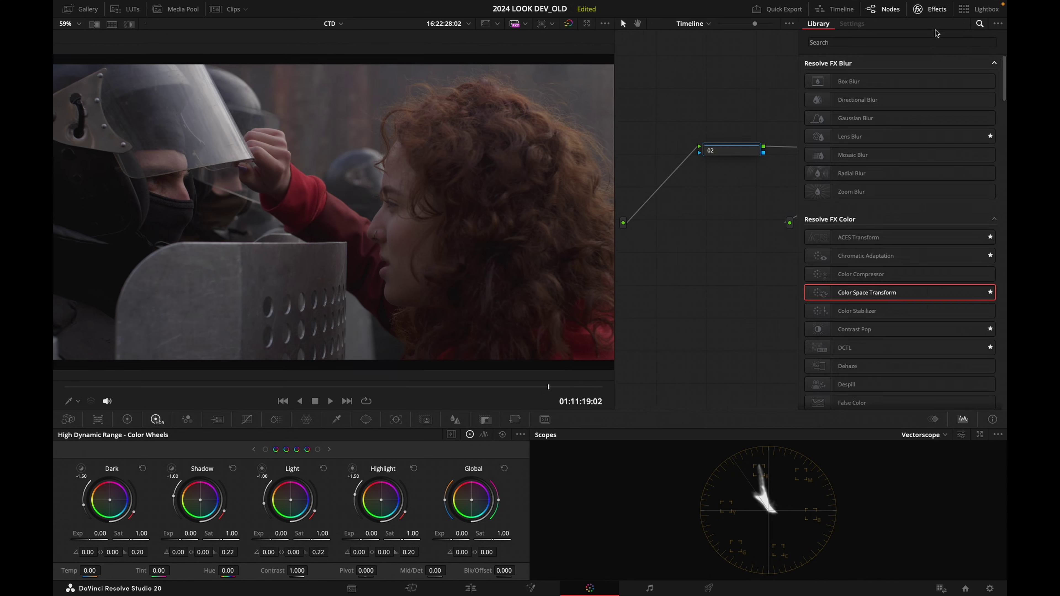
pyautogui.click(905, 40)
pyautogui.write('film')
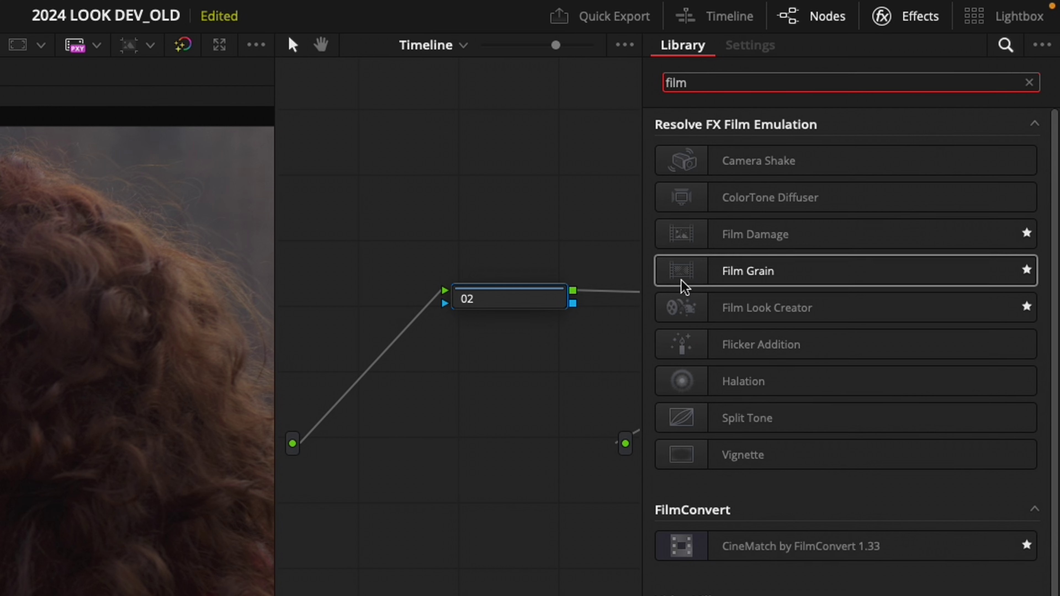
pyautogui.moveTo(683, 307); pyautogui.dragTo(507, 298)
pyautogui.hotkey('ctrl', 'd')
pyautogui.hotkey('ctrl', 'd')
pyautogui.hotkey('ctrl', 'd')
pyautogui.hotkey('ctrl', 'd')
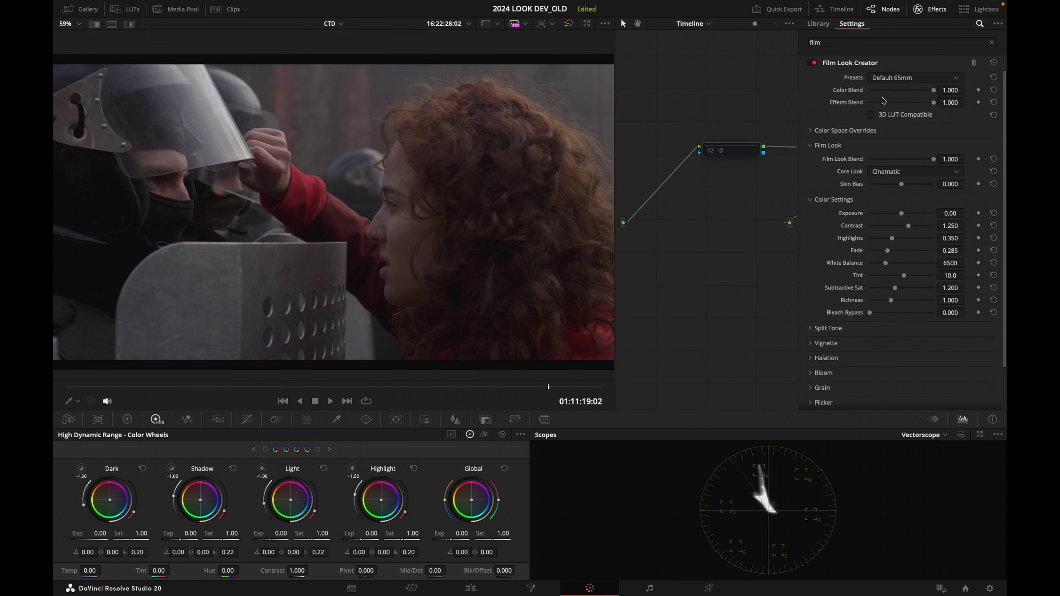
pyautogui.hotkey('ctrl', 'd')
pyautogui.hotkey('ctrl', 'd')
pyautogui.hotkey('ctrl', 'd')
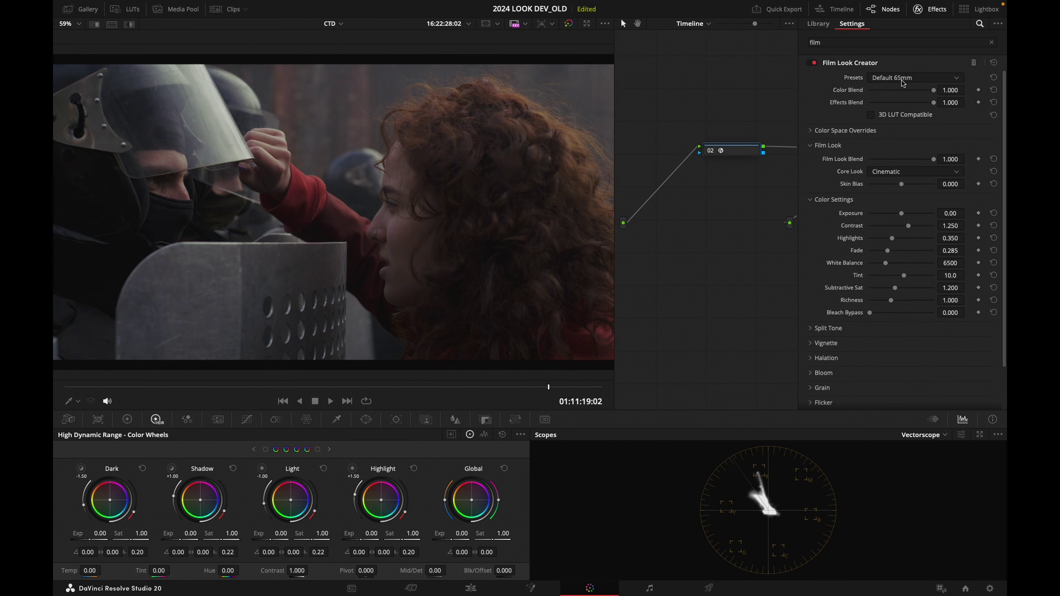
# Step: Switch the Film Look Creator preset to Clean Slate and view the ungraded image
pyautogui.click(891, 83)
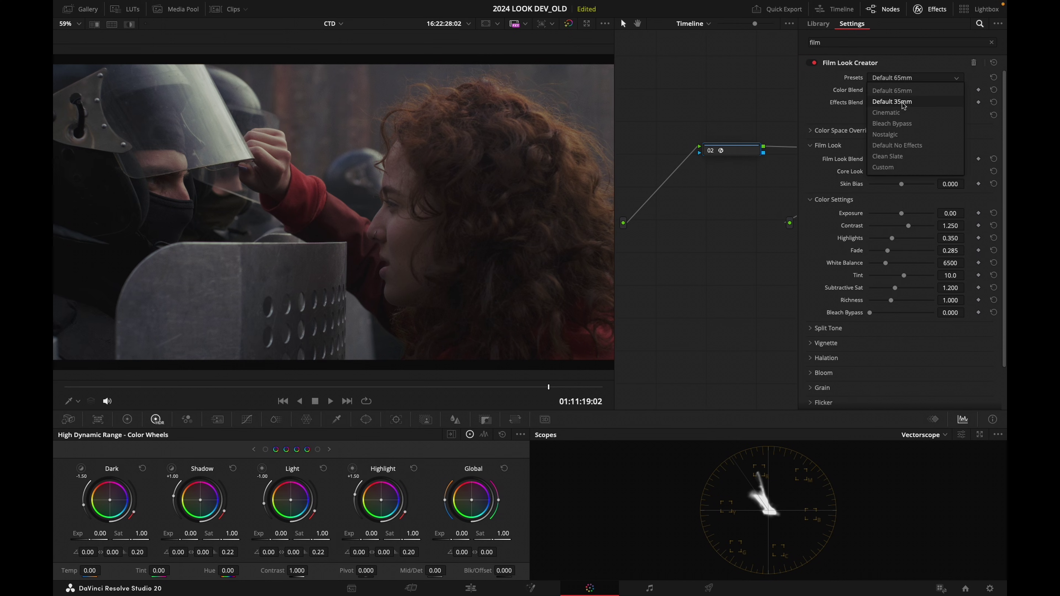
pyautogui.click(898, 159)
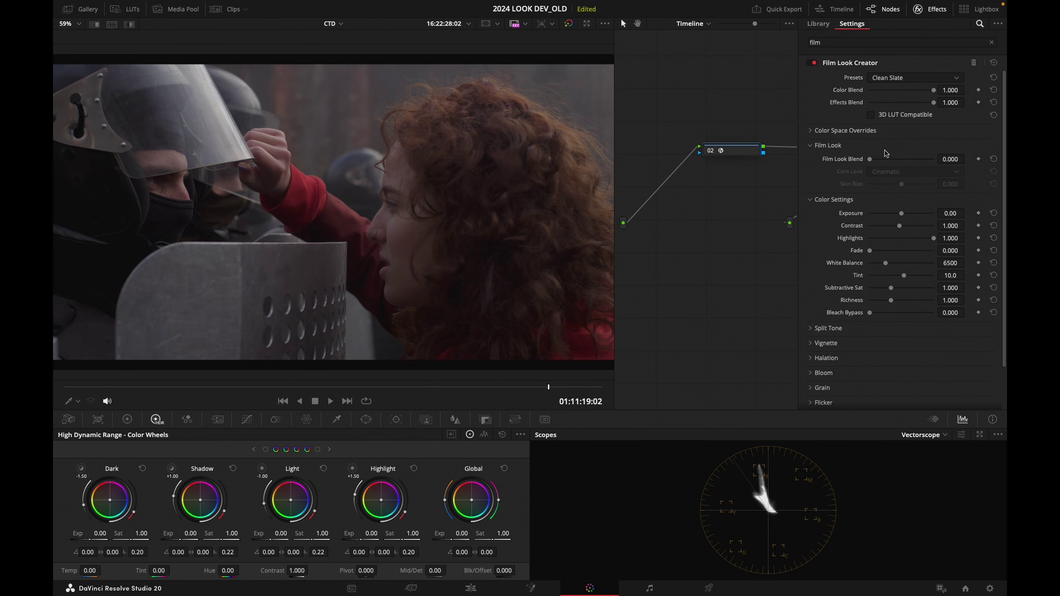
pyautogui.hotkey('ctrl', 'd')
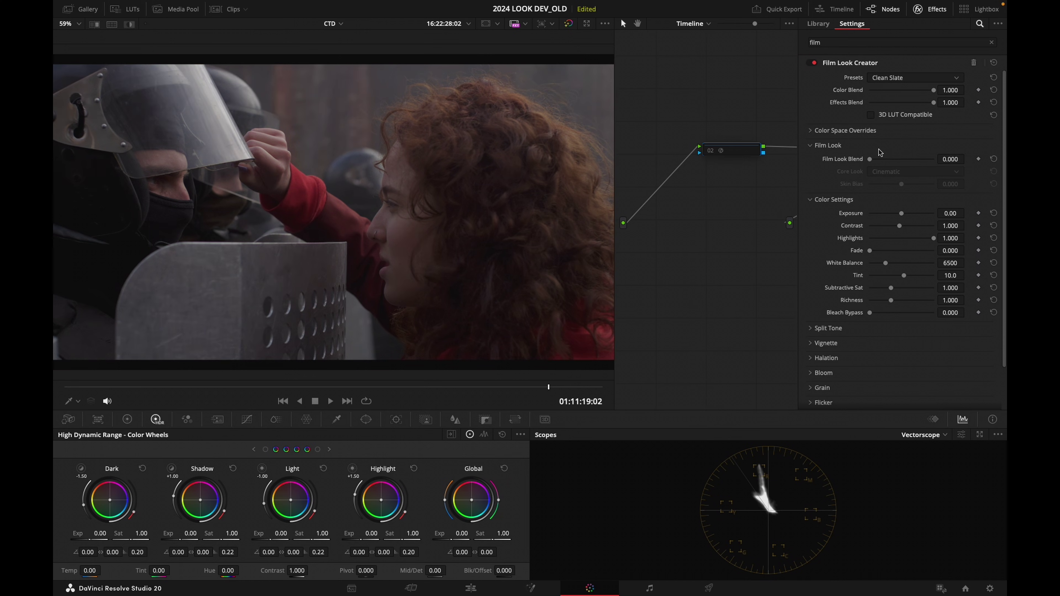
# Step: With node 02 re-enabled, set Film Look Creator Contrast to 1.588 and Fade to 0.233
pyautogui.hotkey('ctrl', 'd')
pyautogui.moveTo(900, 226); pyautogui.dragTo(913, 227)
pyautogui.moveTo(922, 364); pyautogui.dragTo(917, 362)
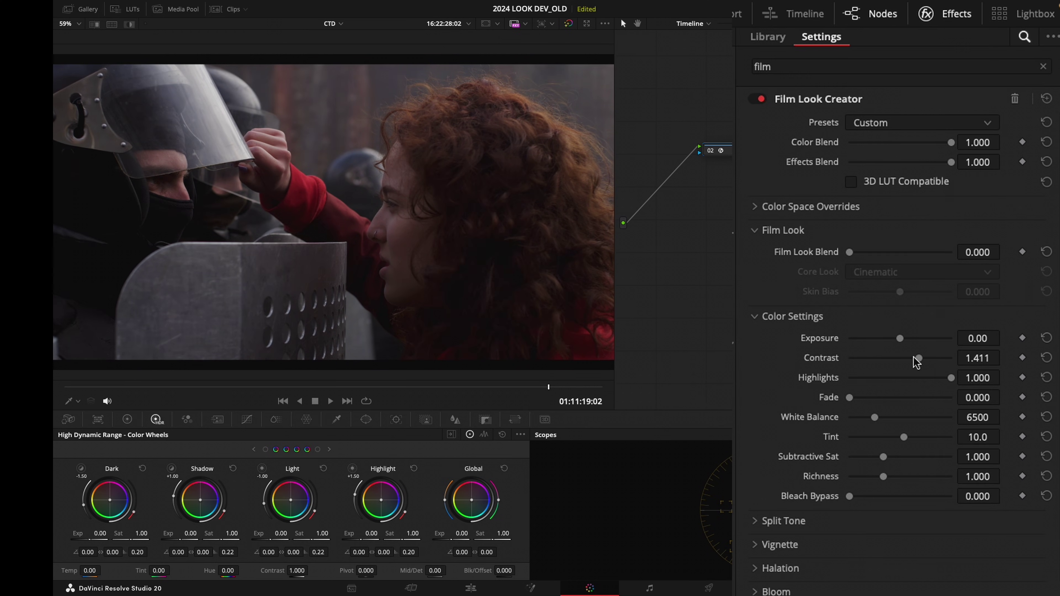
pyautogui.moveTo(920, 359); pyautogui.dragTo(920, 360)
pyautogui.moveTo(848, 400); pyautogui.dragTo(875, 403)
pyautogui.moveTo(920, 360); pyautogui.dragTo(931, 367)
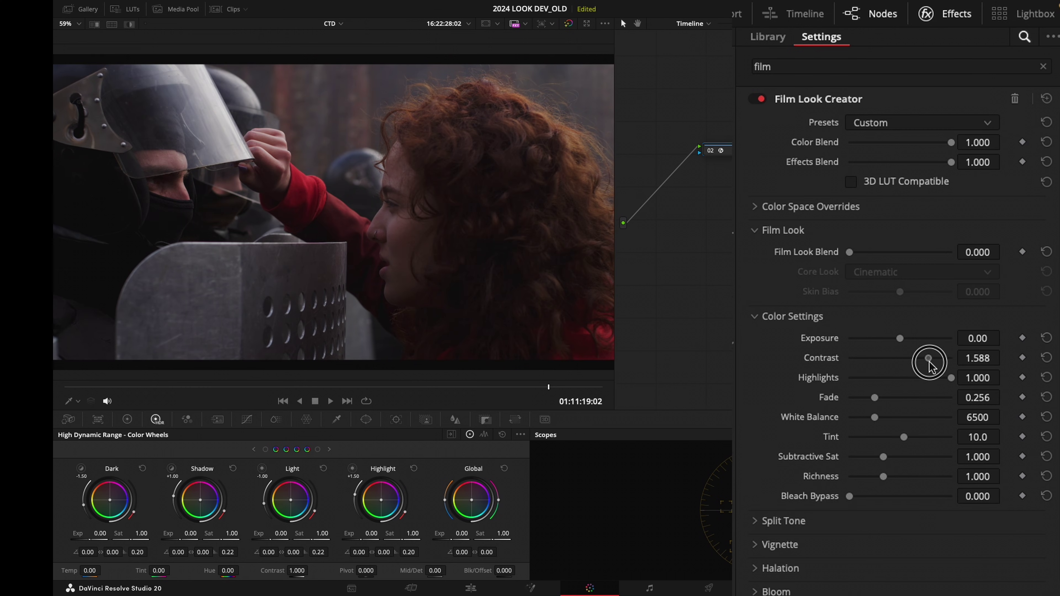
pyautogui.moveTo(878, 399)
pyautogui.mouseDown()
pyautogui.moveTo(887, 400)
pyautogui.moveTo(874, 400)
pyautogui.mouseUp()
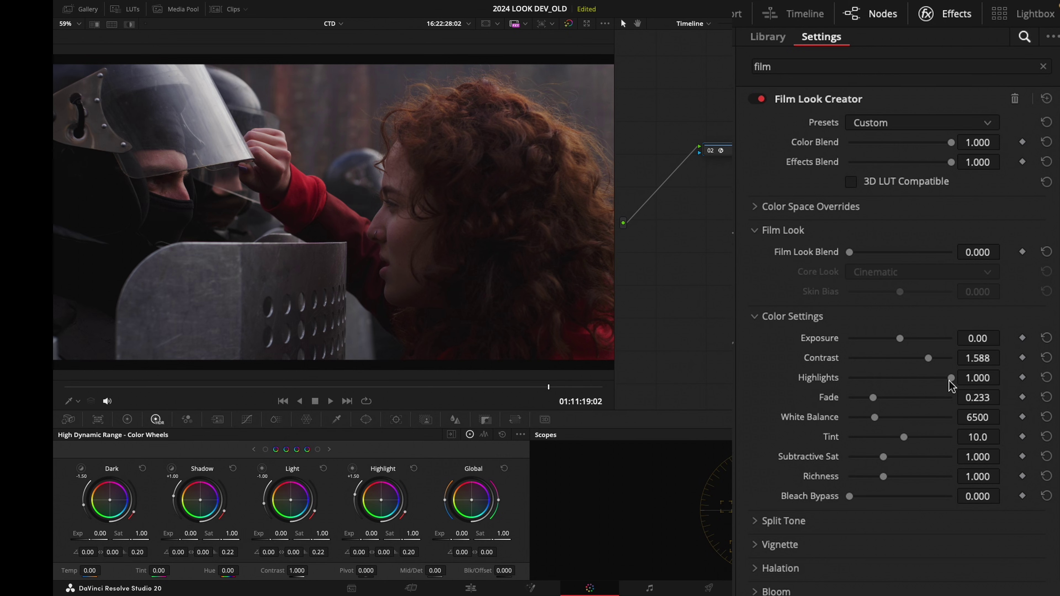
# Step: Bring the Film Look Creator Highlights slider down to 0.132
pyautogui.moveTo(950, 378); pyautogui.dragTo(1010, 392)
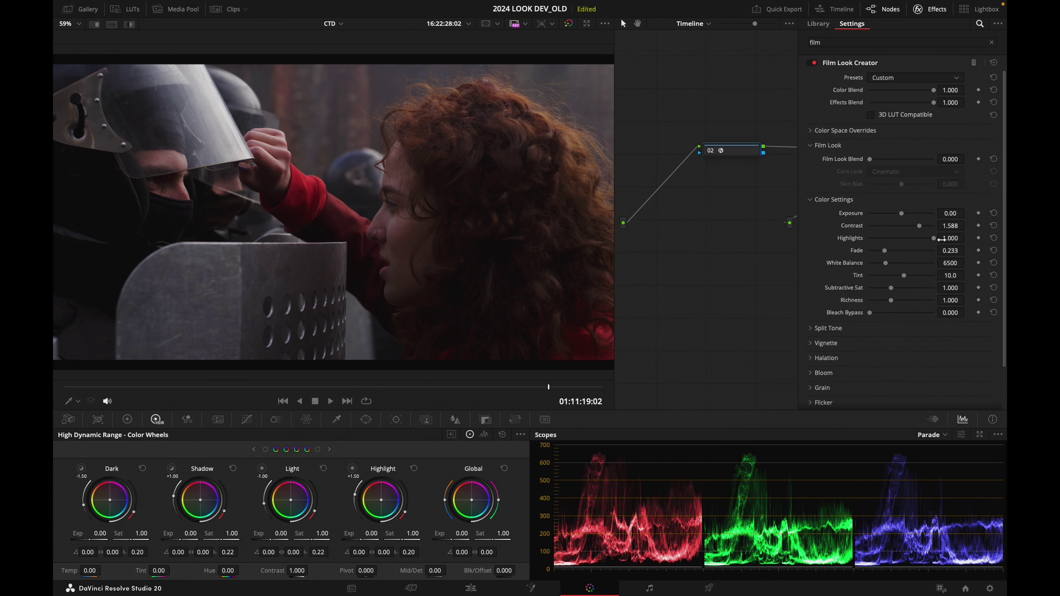
pyautogui.moveTo(934, 238); pyautogui.dragTo(887, 249)
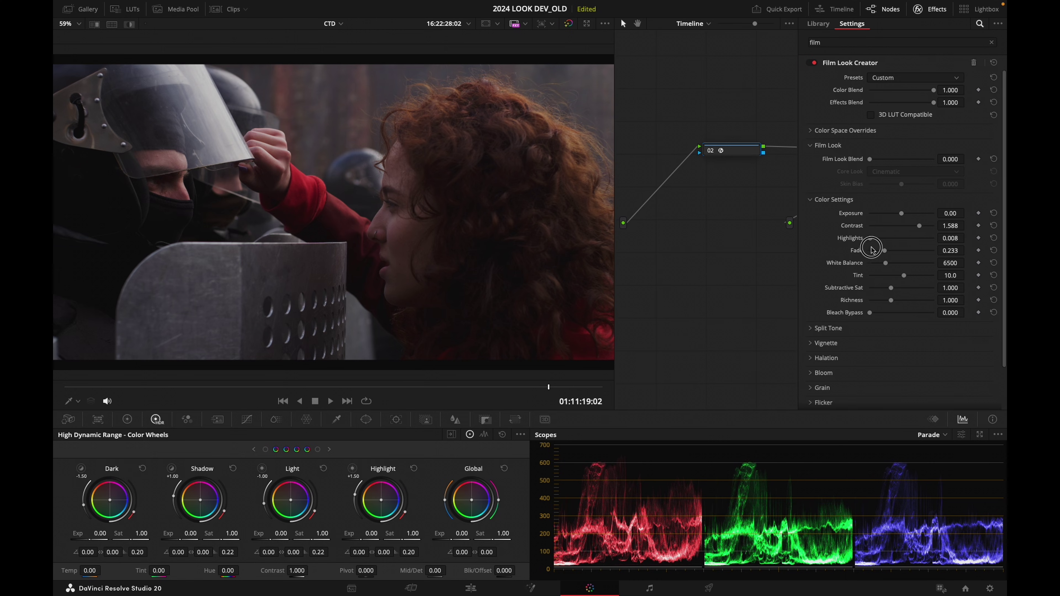
pyautogui.moveTo(870, 248)
pyautogui.mouseDown()
pyautogui.moveTo(892, 237)
pyautogui.moveTo(856, 244)
pyautogui.moveTo(878, 246)
pyautogui.mouseUp()
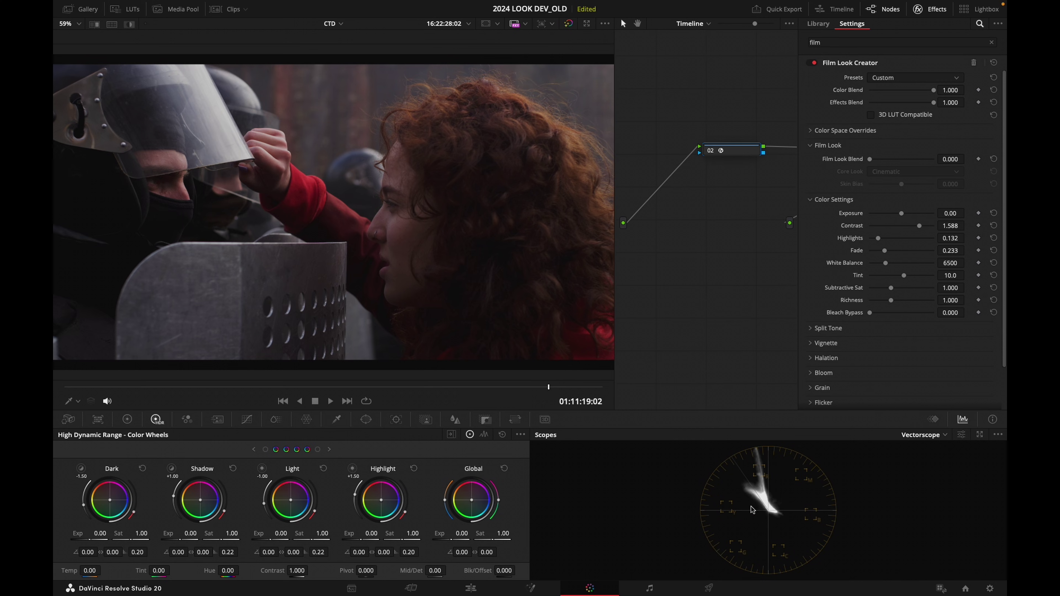
# Step: Set the Film Look Creator Tint to -23.2, pushing the image toward green
pyautogui.moveTo(958, 276)
pyautogui.mouseDown()
pyautogui.moveTo(878, 282)
pyautogui.moveTo(914, 285)
pyautogui.mouseUp()
pyautogui.moveTo(920, 451); pyautogui.dragTo(741, 469)
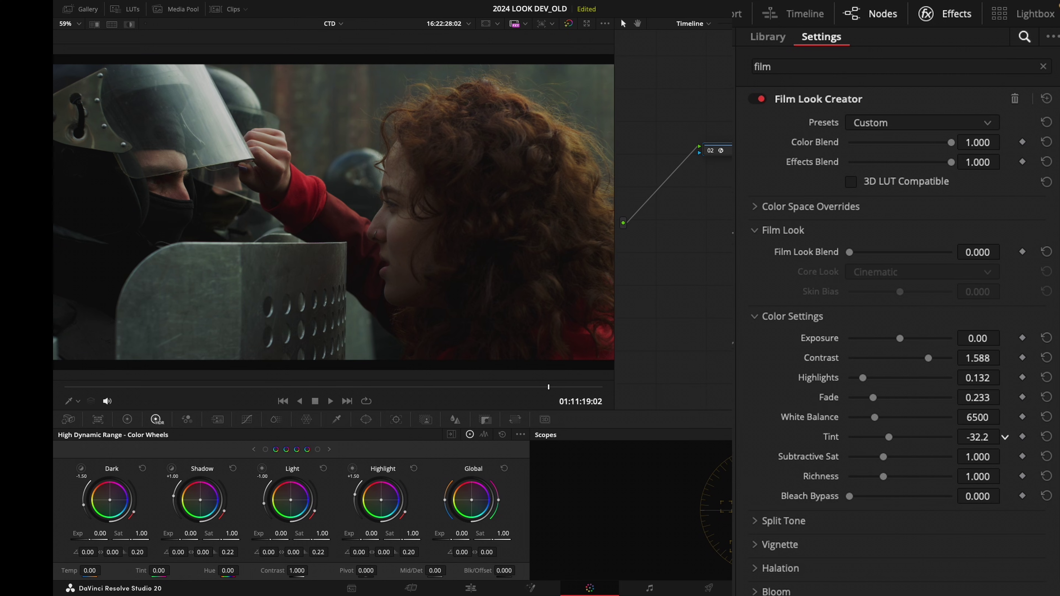
pyautogui.moveTo(916, 270); pyautogui.dragTo(905, 270)
# Step: Raise Film Look Blend to full and try the Rochester, Akasaka, Elated and Vintage core looks
pyautogui.moveTo(853, 254); pyautogui.dragTo(986, 264)
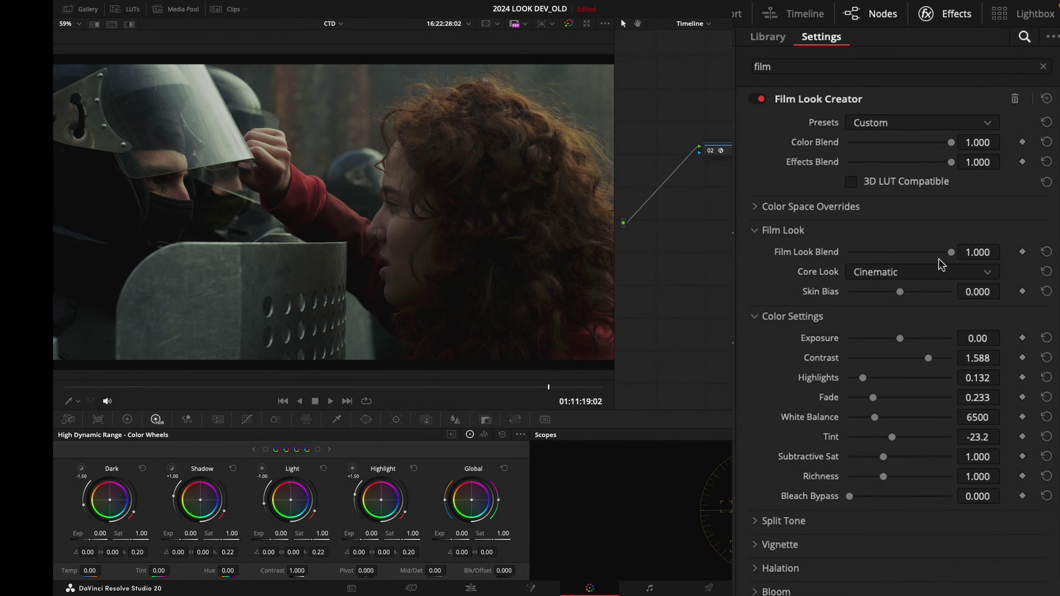
pyautogui.moveTo(948, 261); pyautogui.dragTo(981, 266)
pyautogui.click(903, 278)
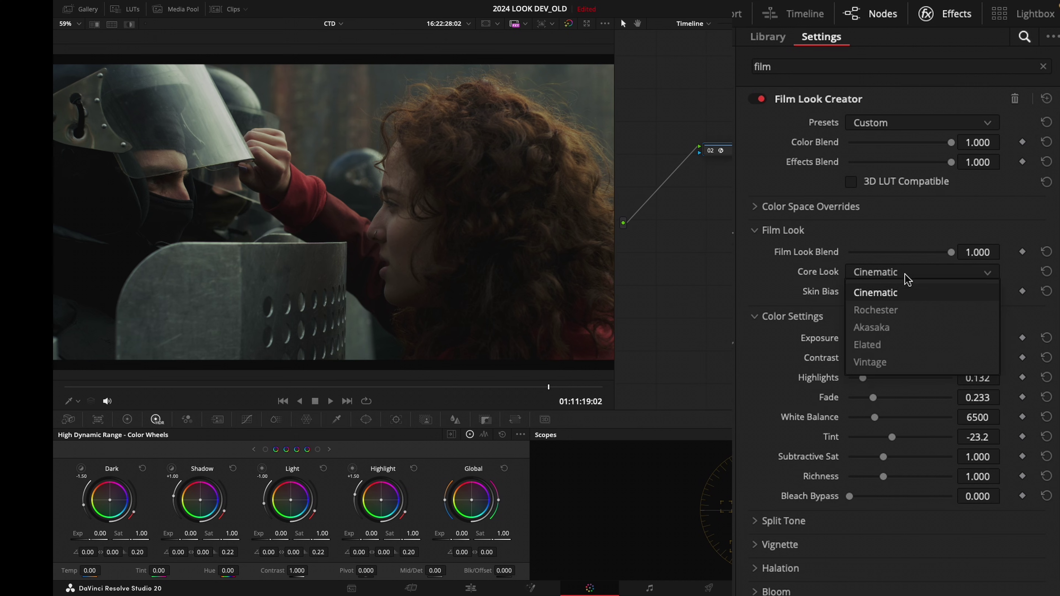
pyautogui.click(906, 308)
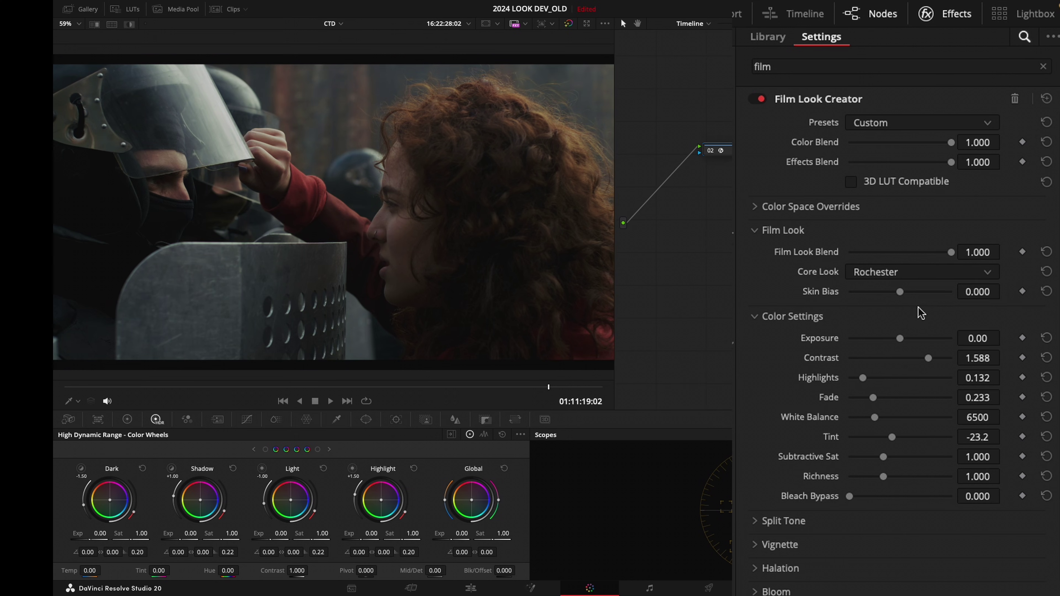
pyautogui.click(929, 282)
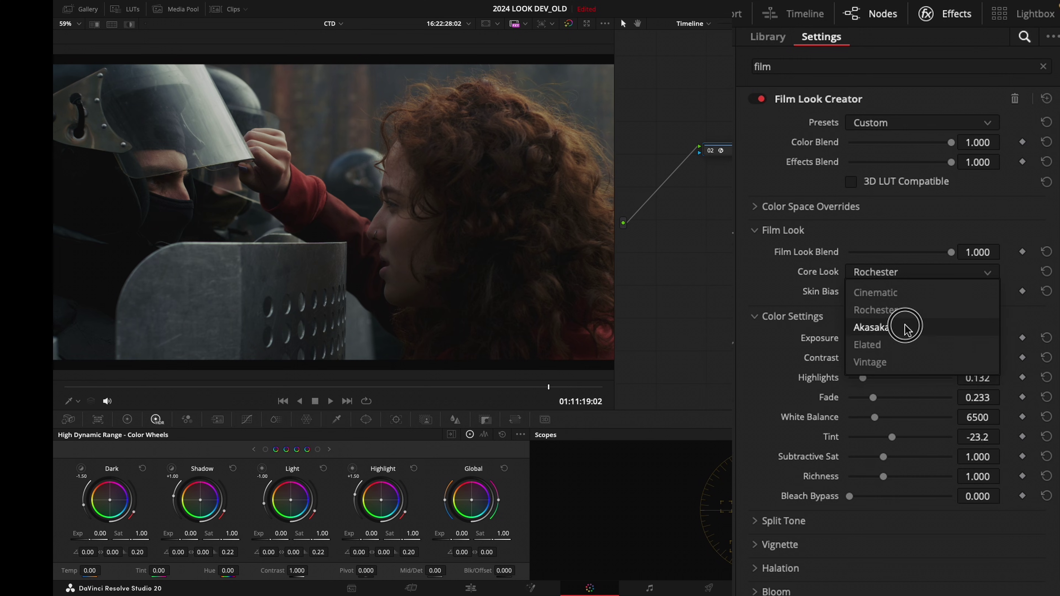
pyautogui.click(904, 324)
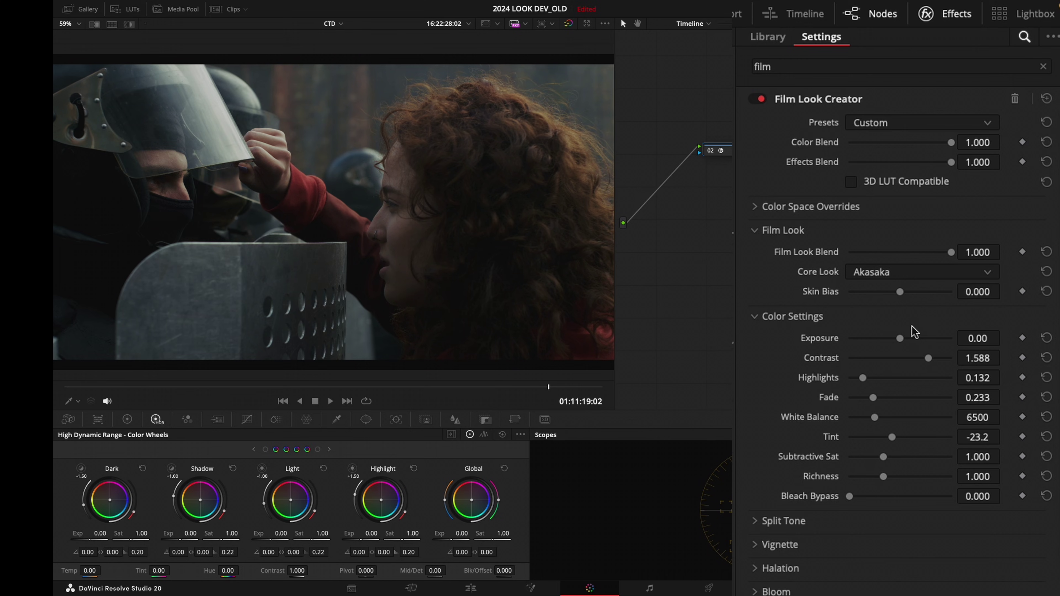
pyautogui.click(931, 279)
pyautogui.click(903, 341)
pyautogui.click(926, 274)
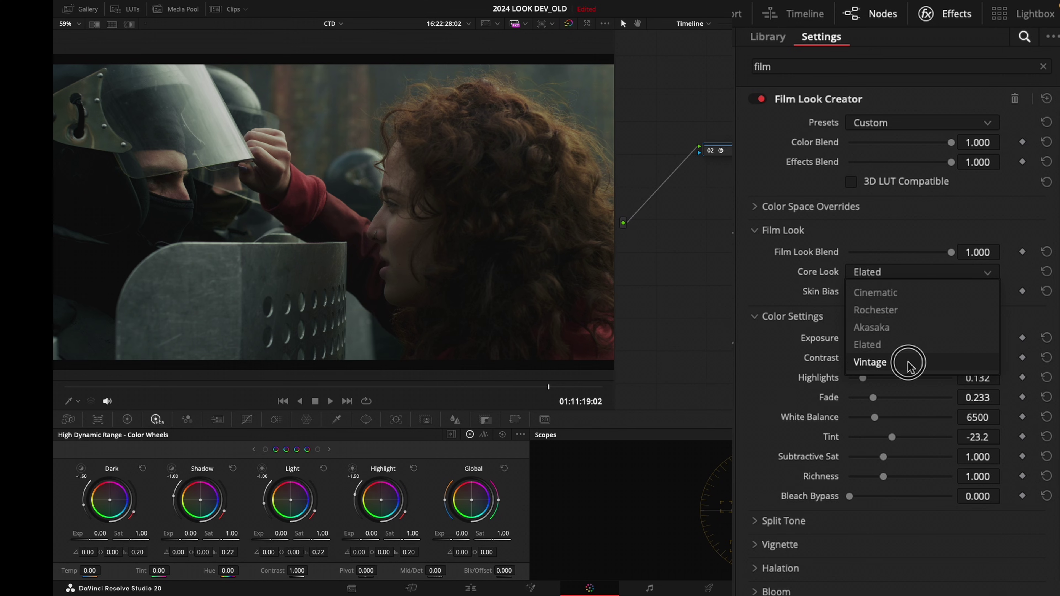
pyautogui.click(914, 364)
# Step: Compare Akasaka against Rochester again and settle on the Akasaka core look
pyautogui.click(928, 277)
pyautogui.click(908, 329)
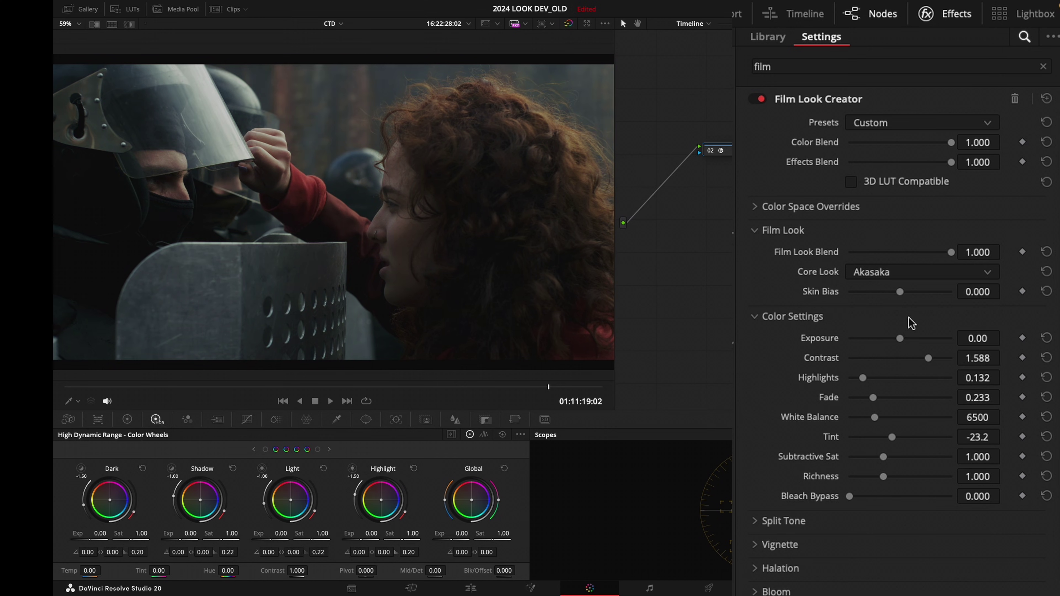
pyautogui.click(918, 273)
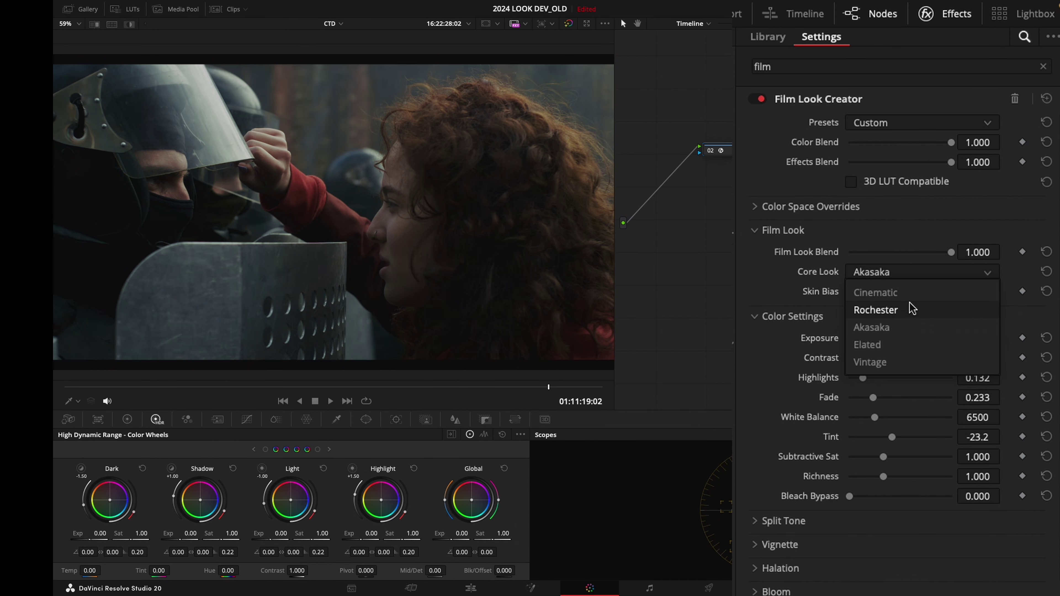
pyautogui.click(897, 313)
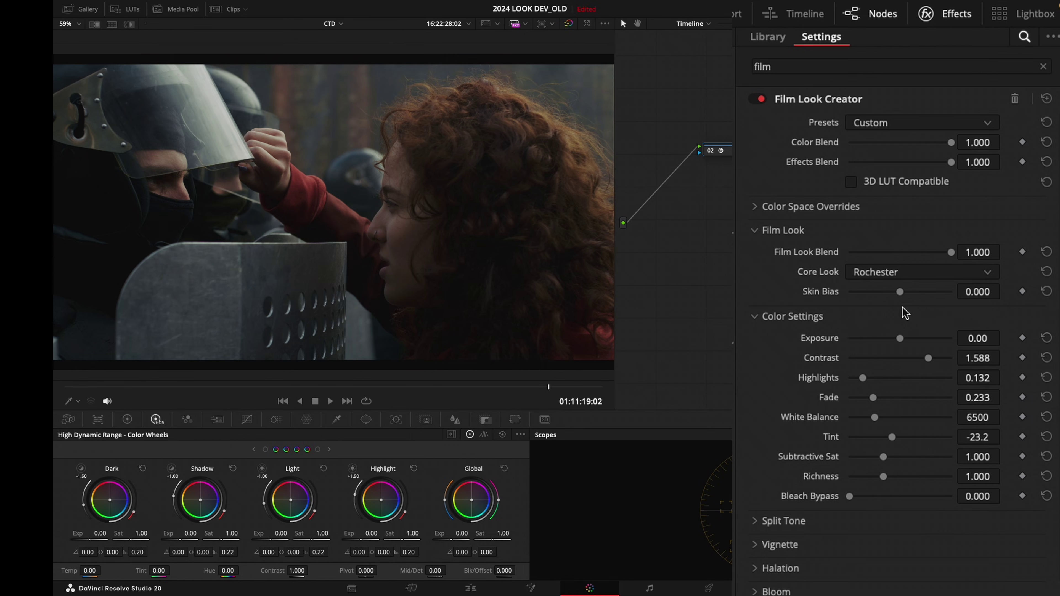
pyautogui.click(908, 281)
pyautogui.click(904, 327)
pyautogui.click(914, 277)
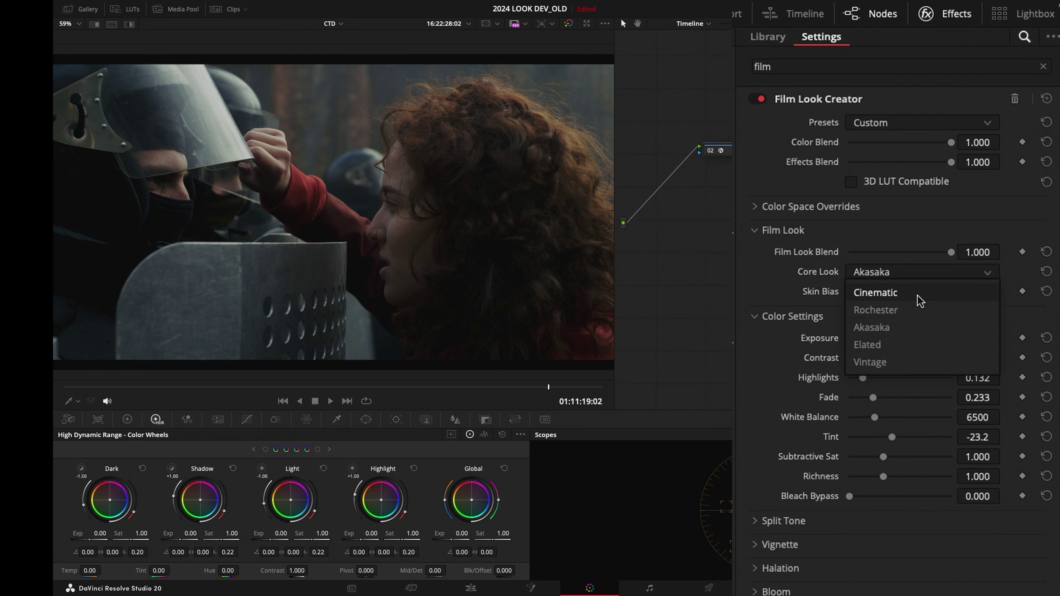
pyautogui.click(912, 316)
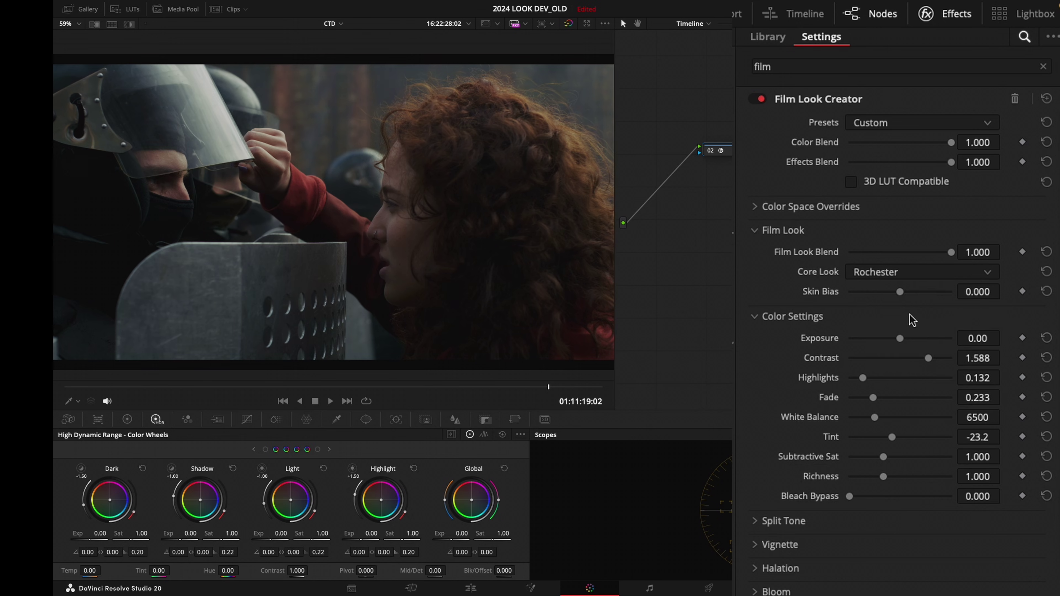
pyautogui.hotkey('ctrl', 'z')
# Step: Swing Film Look Blend between 0 and full to compare, then settle it at 0.705
pyautogui.moveTo(952, 252); pyautogui.dragTo(839, 251)
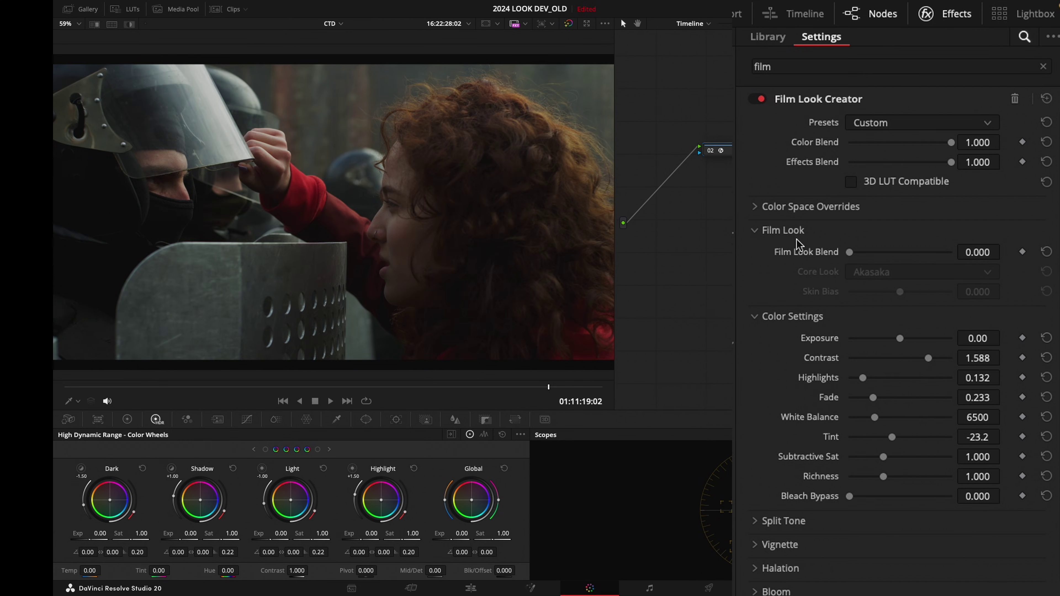
pyautogui.moveTo(849, 252); pyautogui.dragTo(828, 265)
pyautogui.moveTo(850, 252); pyautogui.dragTo(923, 292)
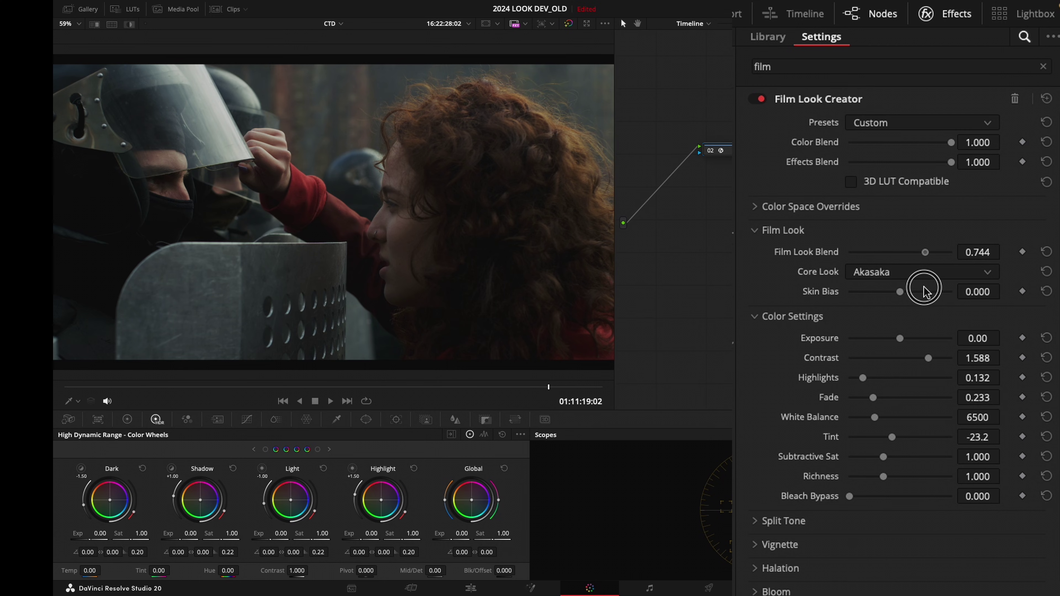
pyautogui.moveTo(923, 291); pyautogui.dragTo(918, 290)
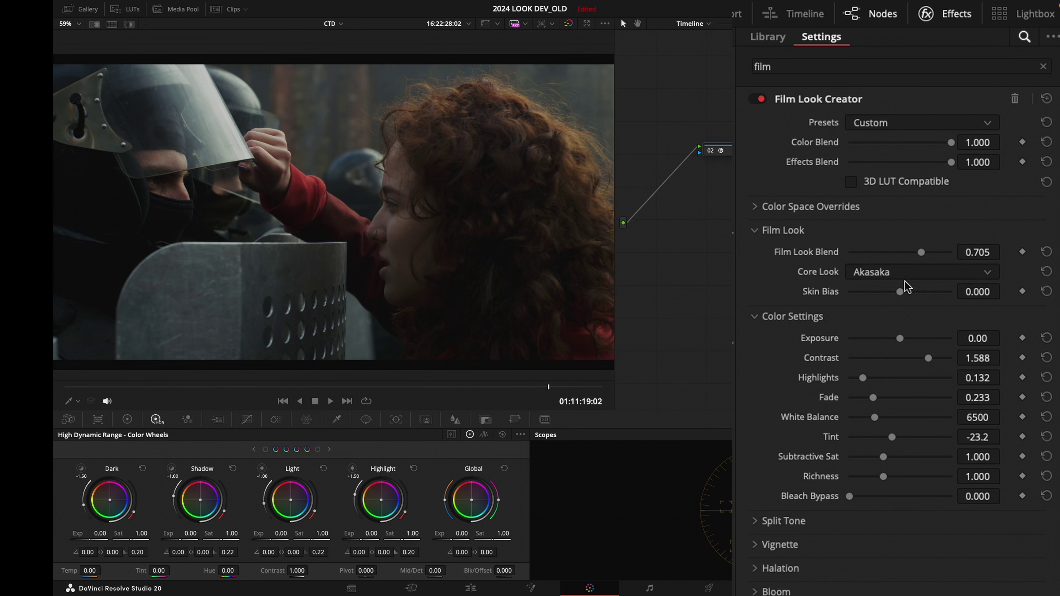
# Step: Compare the grade off and on, then set Bleach Bypass to 0.163 and Subtractive Sat to 1.047
pyautogui.hotkey('ctrl', 'd')
pyautogui.hotkey('ctrl', 'd')
pyautogui.moveTo(850, 499)
pyautogui.mouseDown()
pyautogui.moveTo(890, 505)
pyautogui.moveTo(836, 506)
pyautogui.moveTo(865, 512)
pyautogui.mouseUp()
pyautogui.moveTo(885, 466); pyautogui.dragTo(917, 463)
pyautogui.hotkey('ctrl', 'z')
pyautogui.moveTo(890, 459); pyautogui.dragTo(887, 462)
# Step: Enable Natural split tone with Protect Neutrals on, Amount 0.194, Hue Angle 20.0 and Pivot 0.372
pyautogui.scroll(-3, 947, 516)
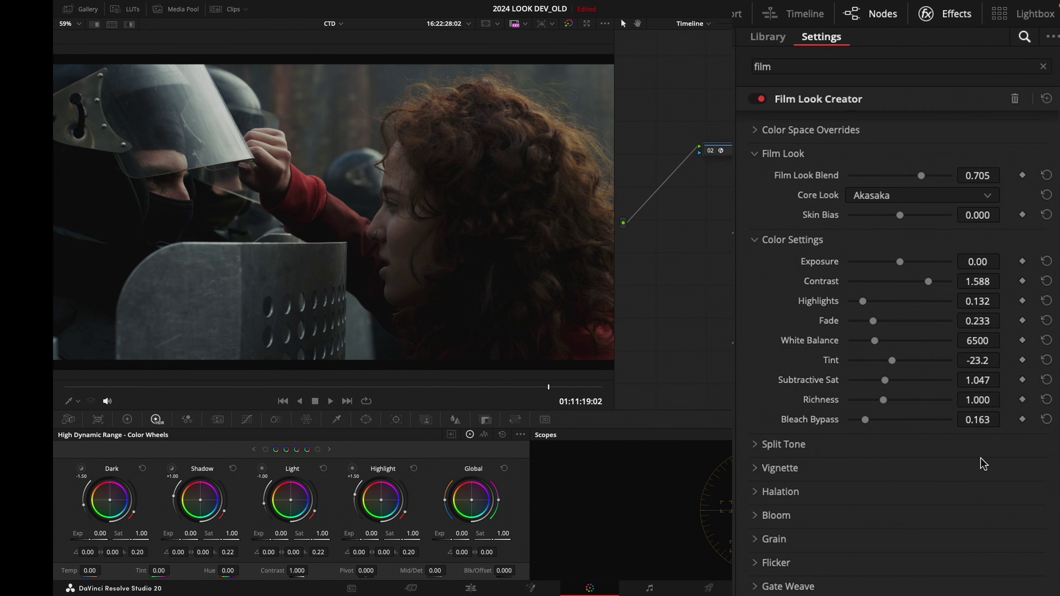
pyautogui.click(795, 444)
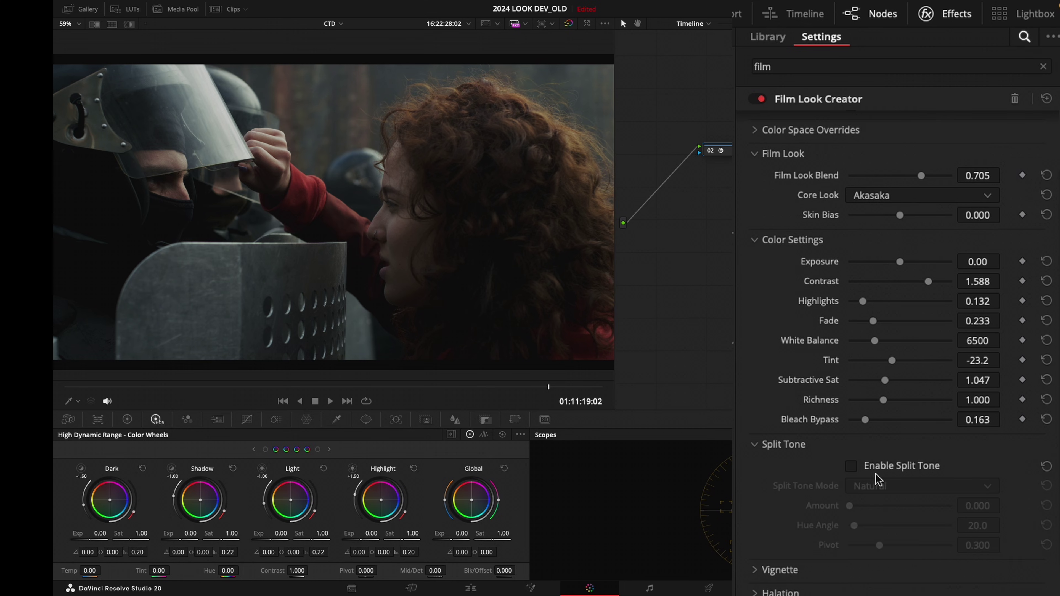
pyautogui.click(851, 466)
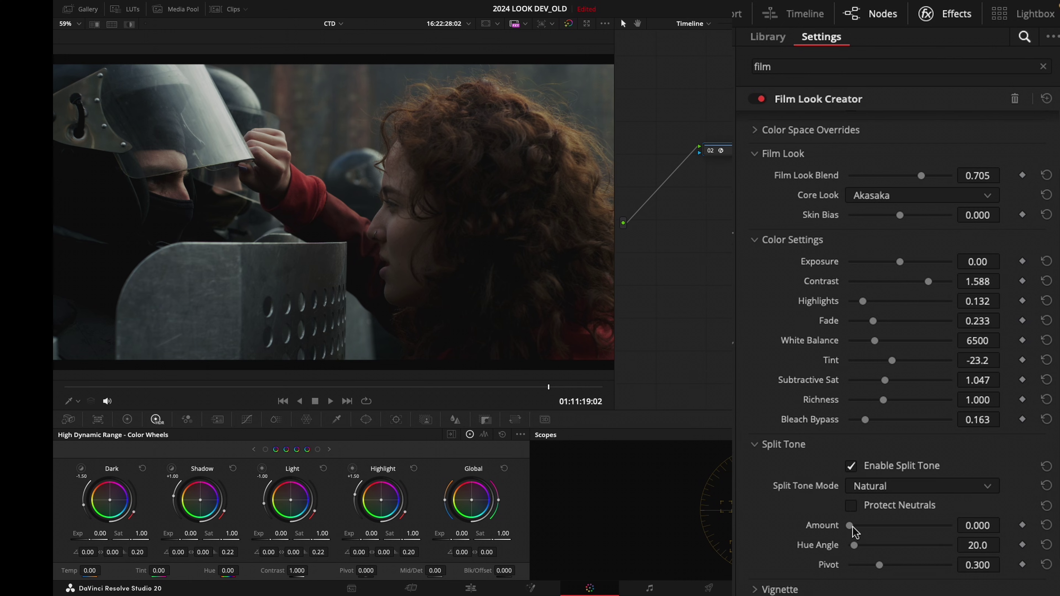
pyautogui.moveTo(852, 527)
pyautogui.mouseDown()
pyautogui.moveTo(882, 530)
pyautogui.moveTo(869, 529)
pyautogui.mouseUp()
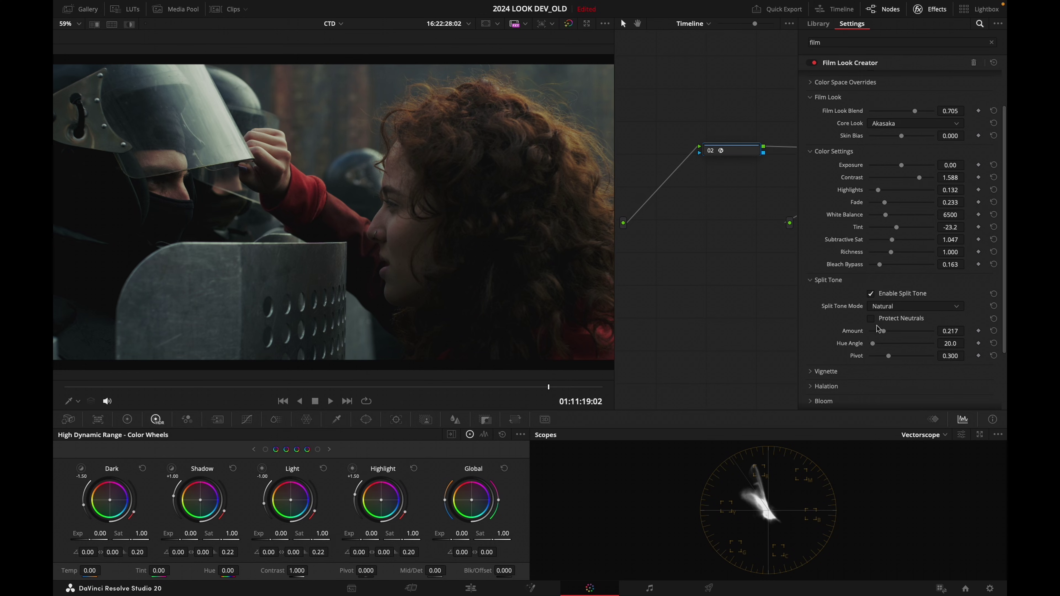
pyautogui.moveTo(884, 332)
pyautogui.mouseDown()
pyautogui.moveTo(909, 338)
pyautogui.moveTo(894, 337)
pyautogui.mouseUp()
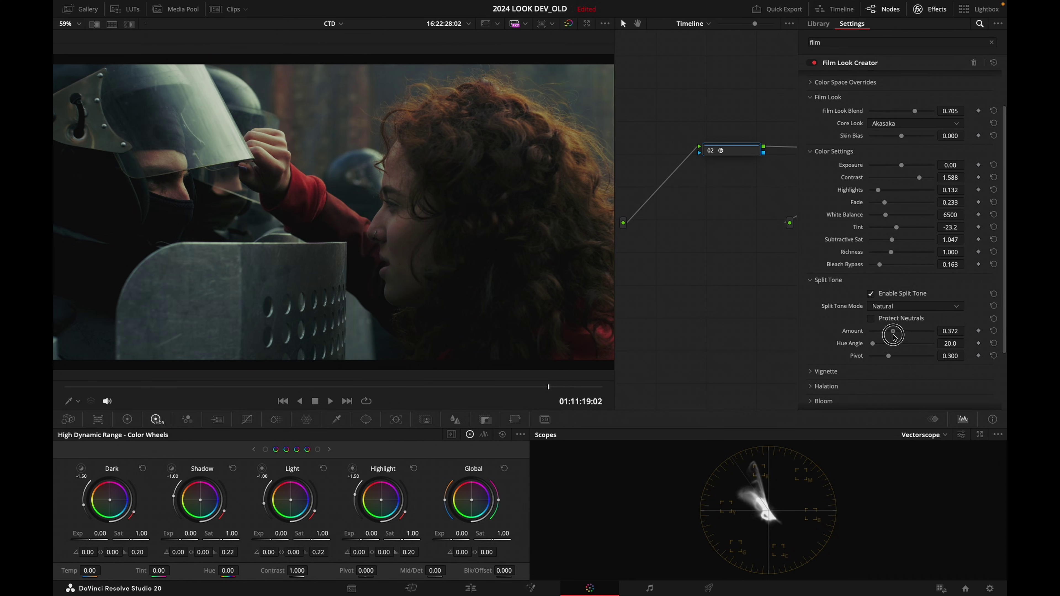
pyautogui.click(872, 319)
pyautogui.click(872, 319)
pyautogui.click(872, 320)
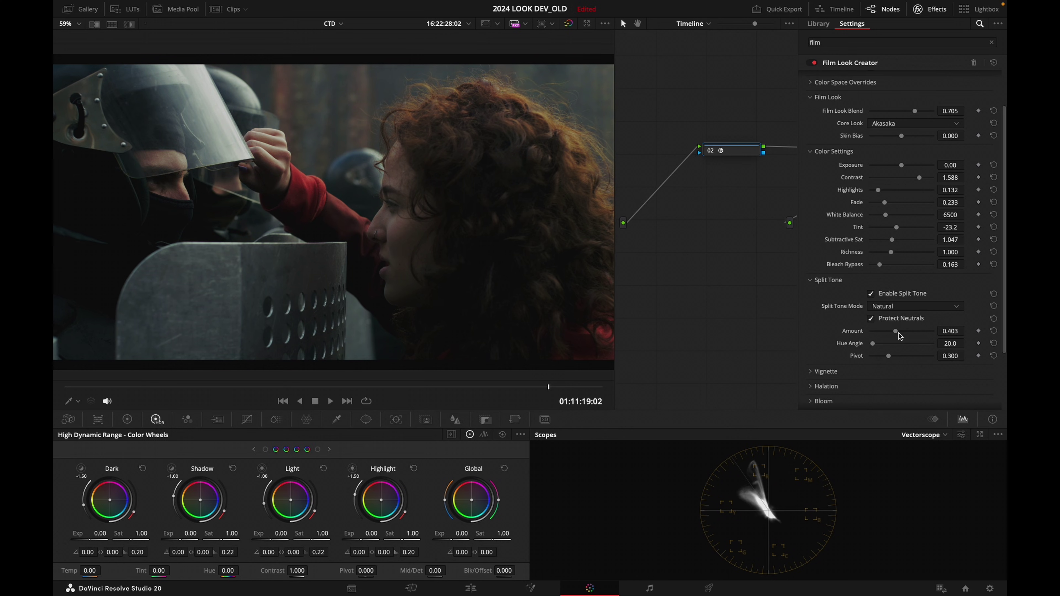
pyautogui.moveTo(897, 333)
pyautogui.mouseDown()
pyautogui.moveTo(869, 333)
pyautogui.moveTo(886, 333)
pyautogui.moveTo(883, 361)
pyautogui.moveTo(893, 362)
pyautogui.mouseUp()
# Step: Enable the vignette at Amount 0.178 and compare it off and on
pyautogui.click(825, 371)
pyautogui.scroll(-3, 855, 334)
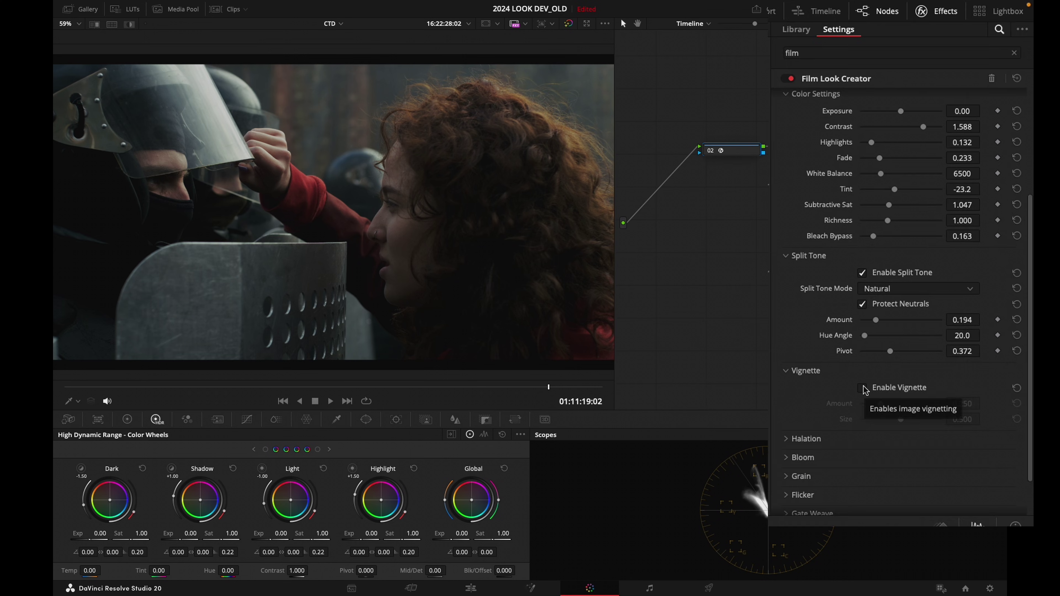
pyautogui.click(854, 462)
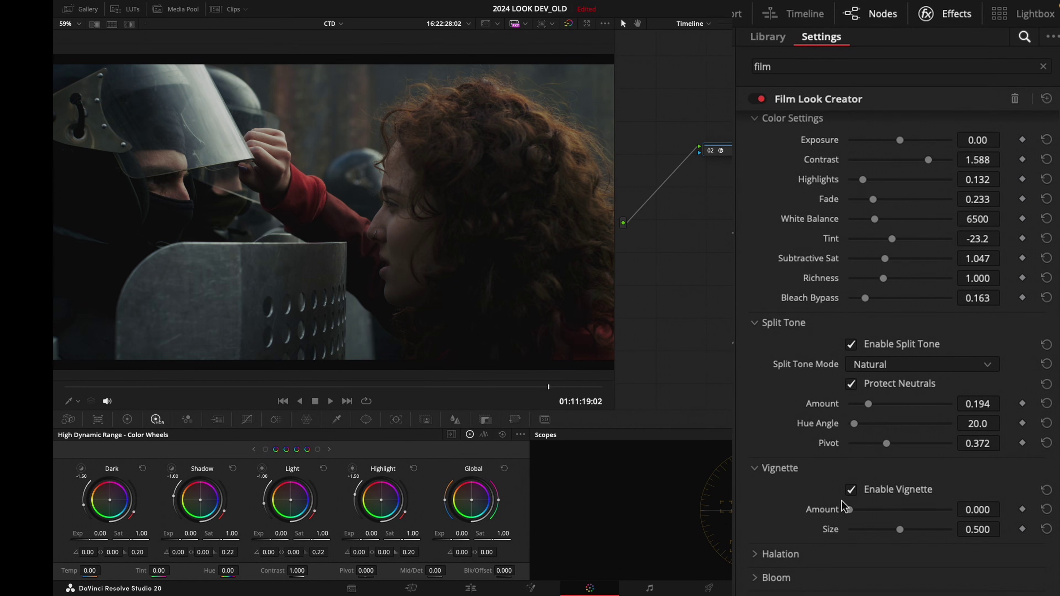
pyautogui.moveTo(847, 508); pyautogui.dragTo(868, 515)
pyautogui.click(851, 491)
pyautogui.click(853, 493)
# Step: Try Halation off and on, leaving it enabled, then collapse its settings
pyautogui.scroll(-3, 809, 517)
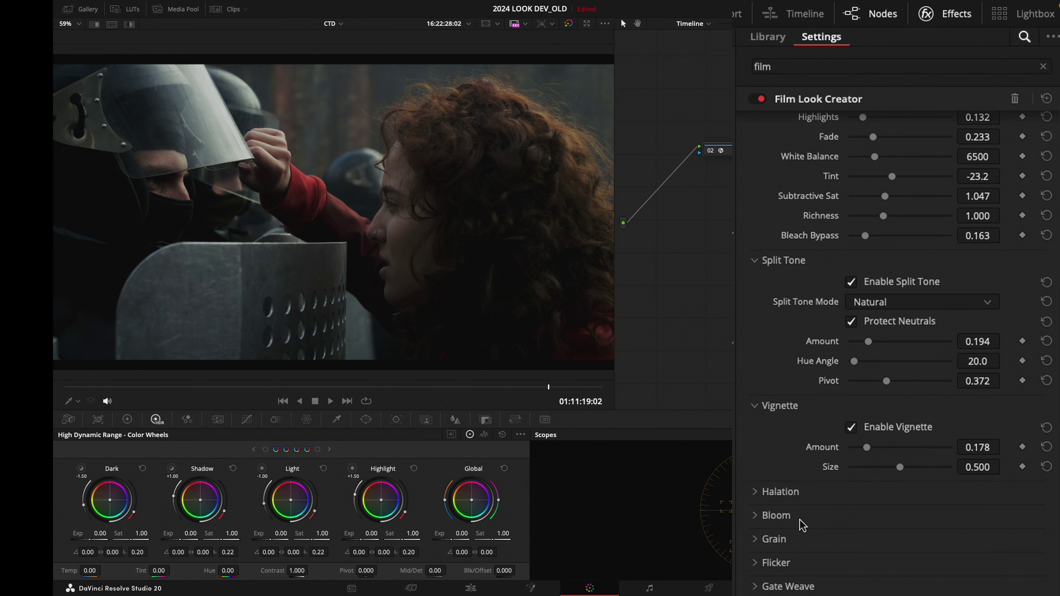
pyautogui.click(779, 491)
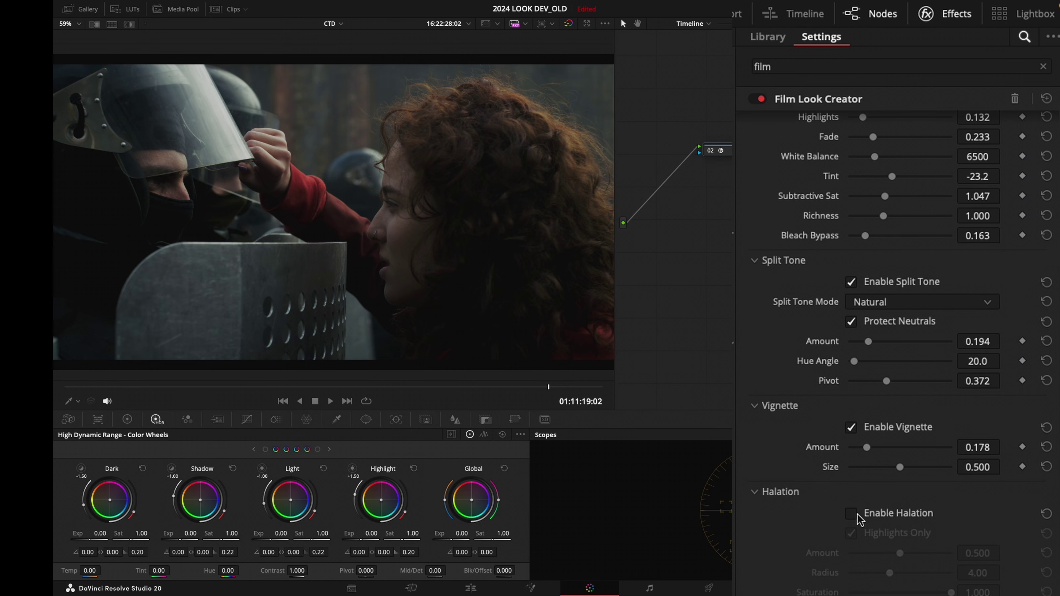
pyautogui.click(853, 516)
pyautogui.click(859, 517)
pyautogui.click(866, 518)
pyautogui.click(793, 492)
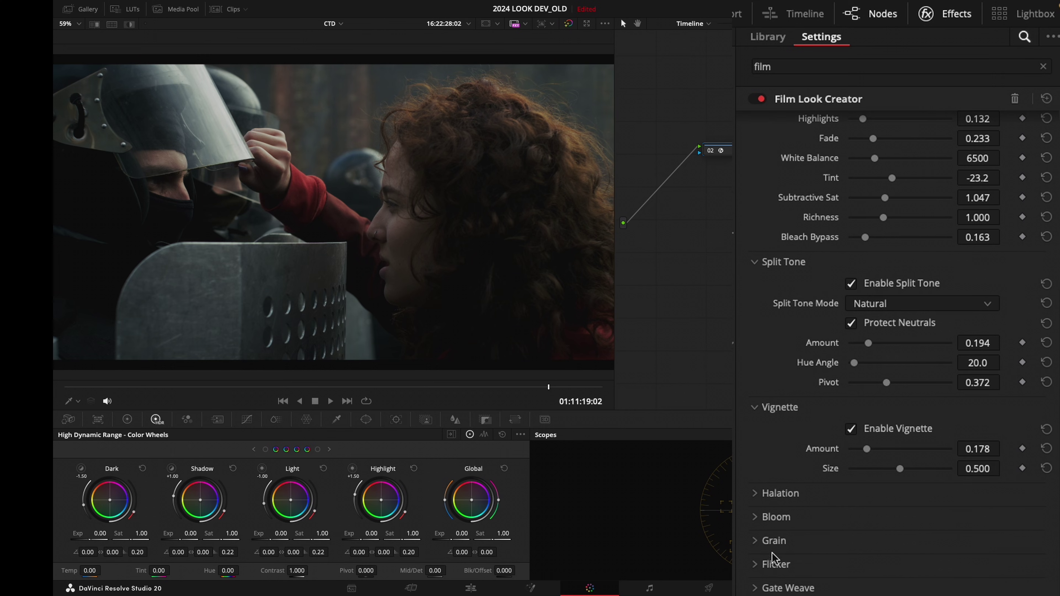
# Step: Enable film grain with the 35mm preset
pyautogui.click(773, 543)
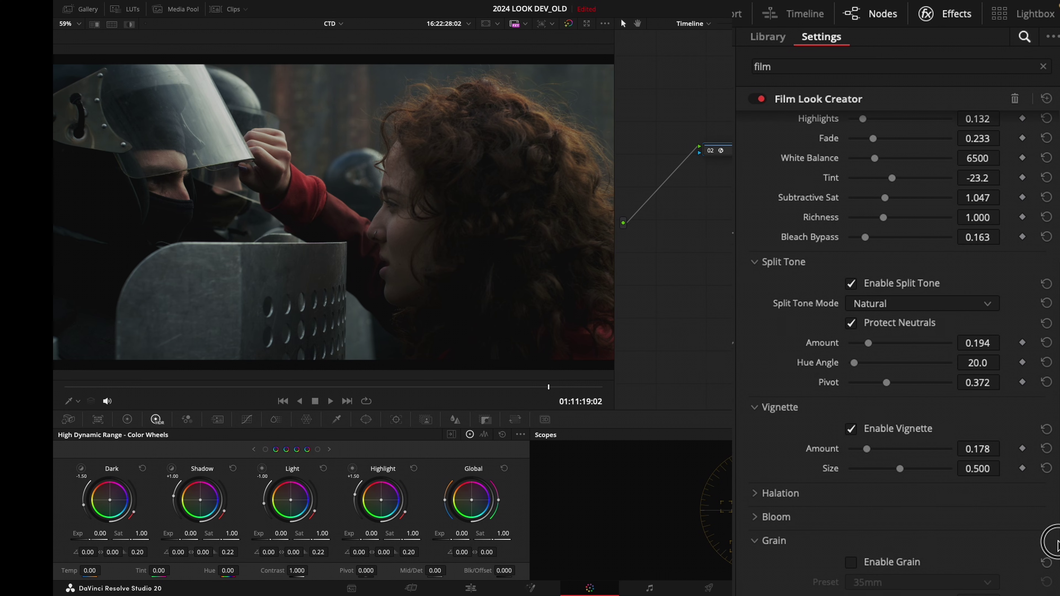
pyautogui.click(851, 562)
pyautogui.scroll(-3, 840, 463)
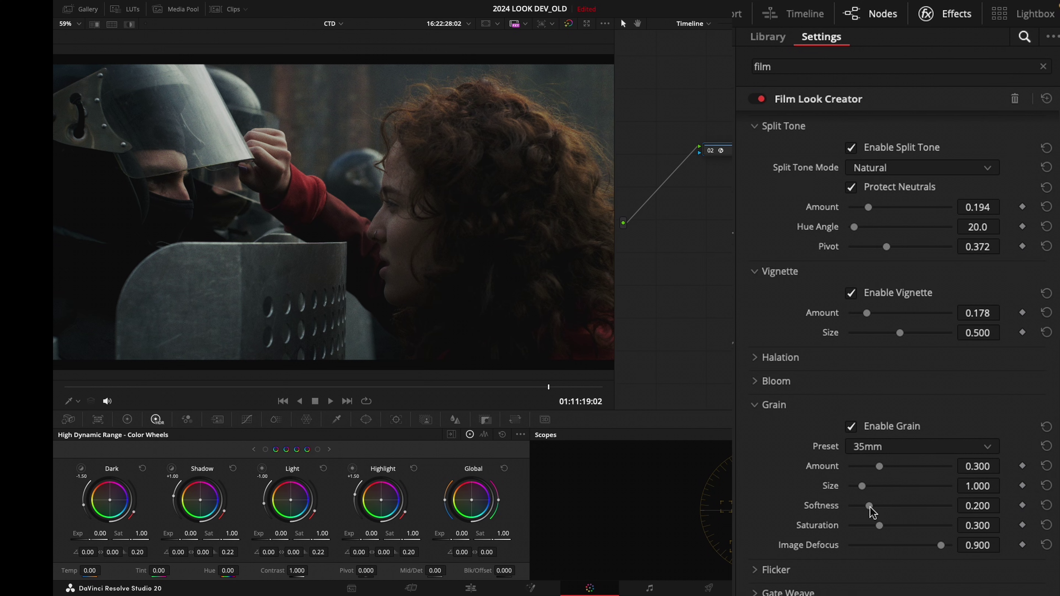
# Step: Enlarge the node graph, toggle node 02 off and on with Ctrl+D, then play the clip
pyautogui.click(934, 9)
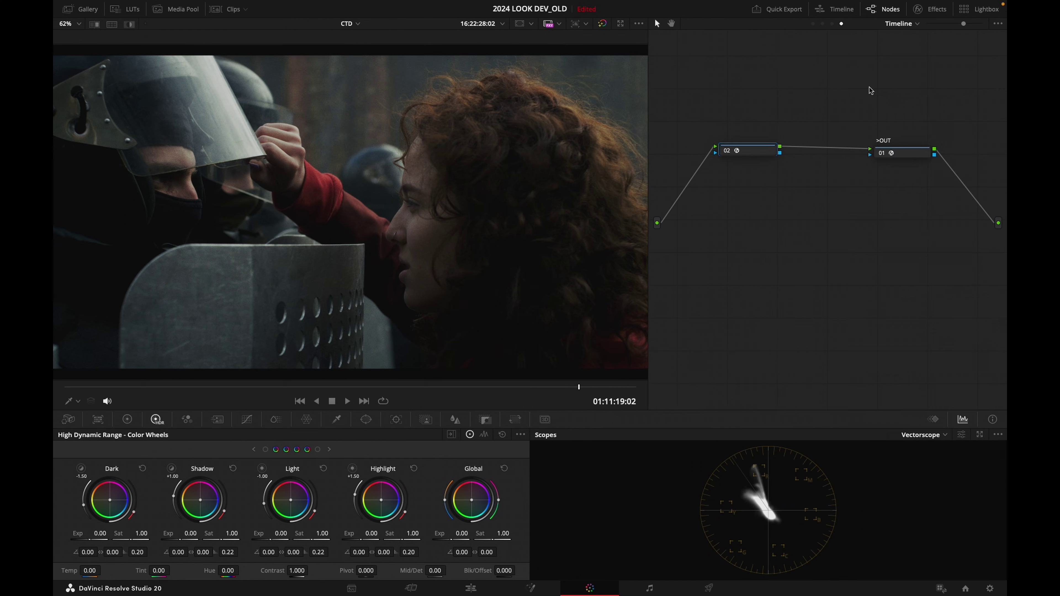
pyautogui.moveTo(763, 155); pyautogui.dragTo(793, 144)
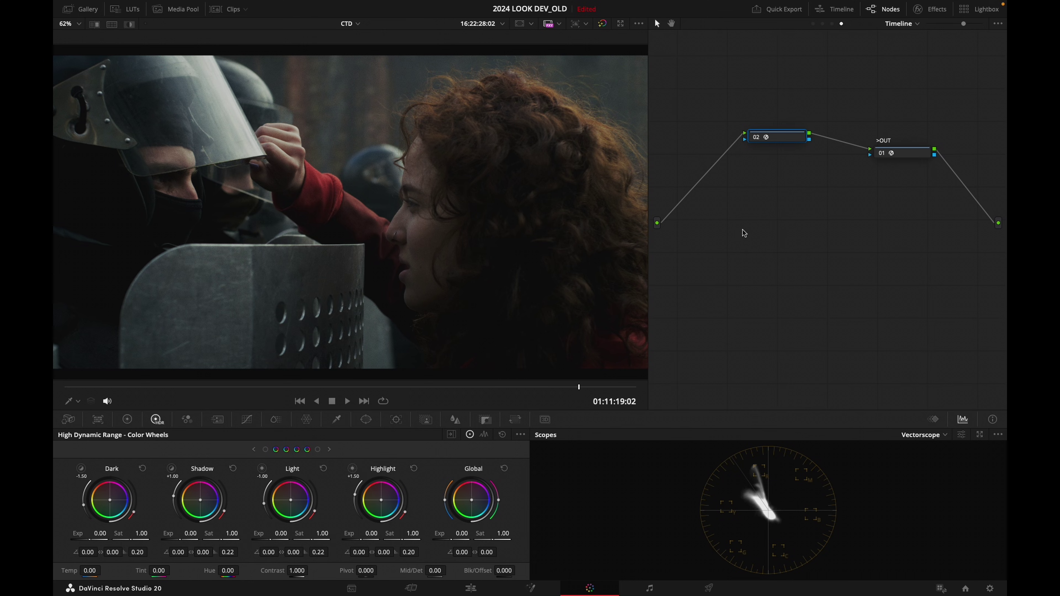
pyautogui.hotkey('ctrl', 'd')
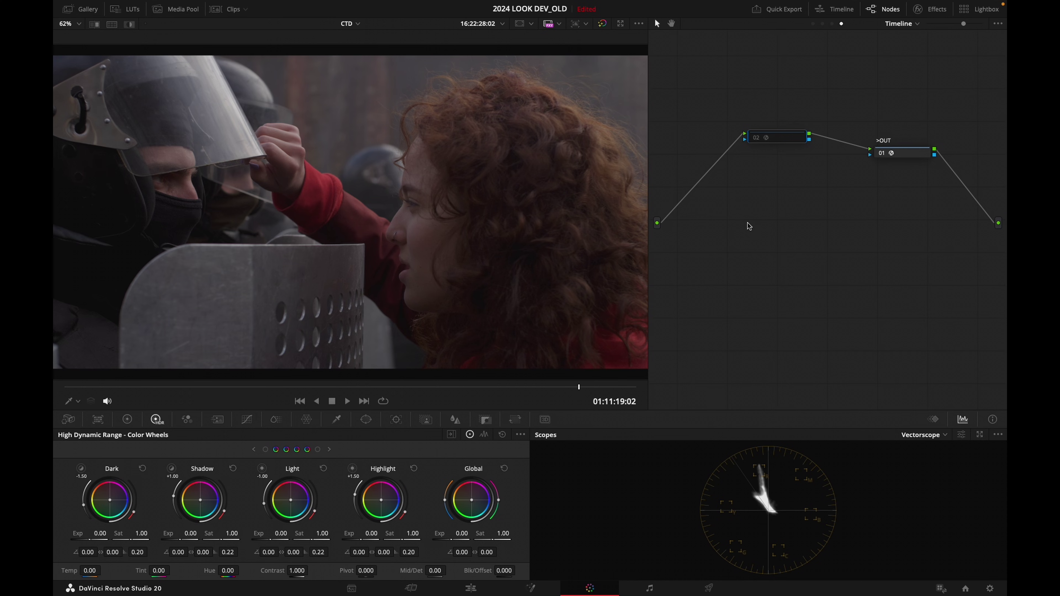
pyautogui.hotkey('ctrl', 'd')
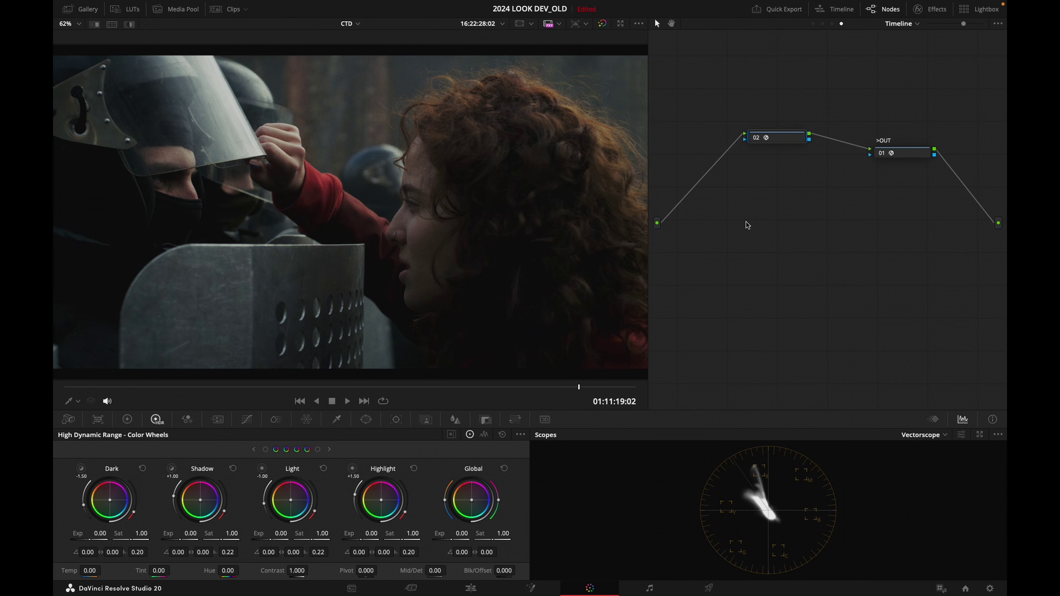
pyautogui.hotkey('ctrl', 'd')
pyautogui.hotkey('ctrl', 'd')
pyautogui.press('space')
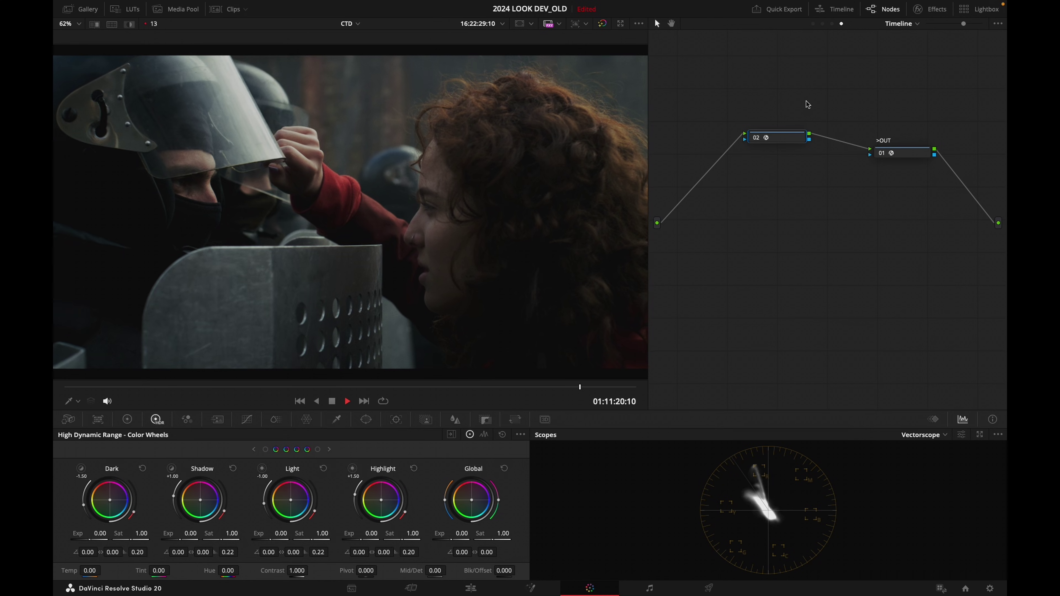